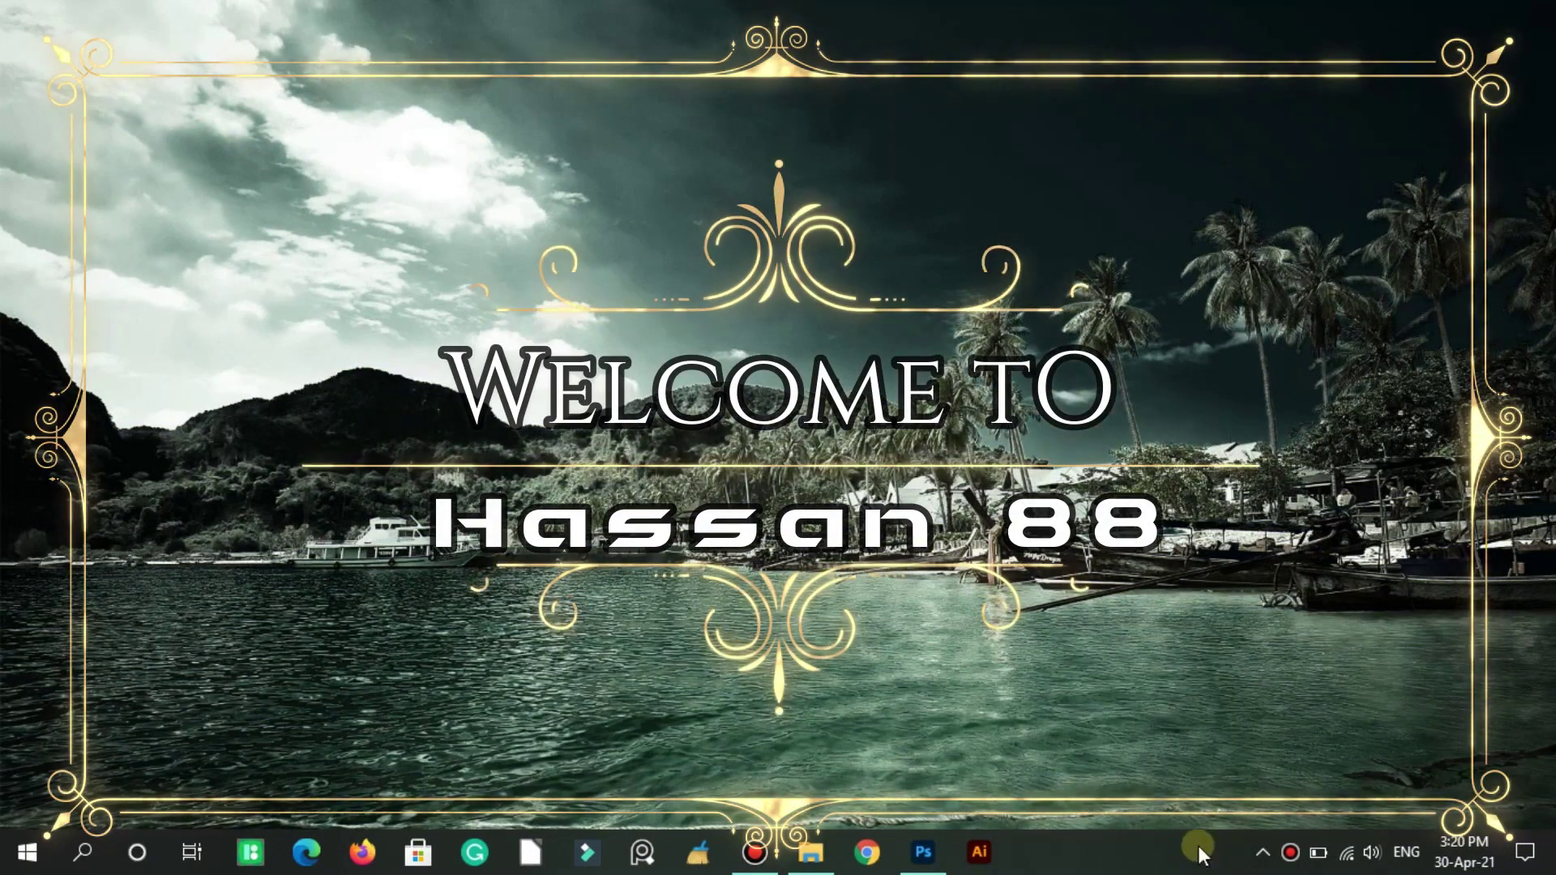
Create a new white 12 × 20 inch, 300 ppi document.
click(920, 861)
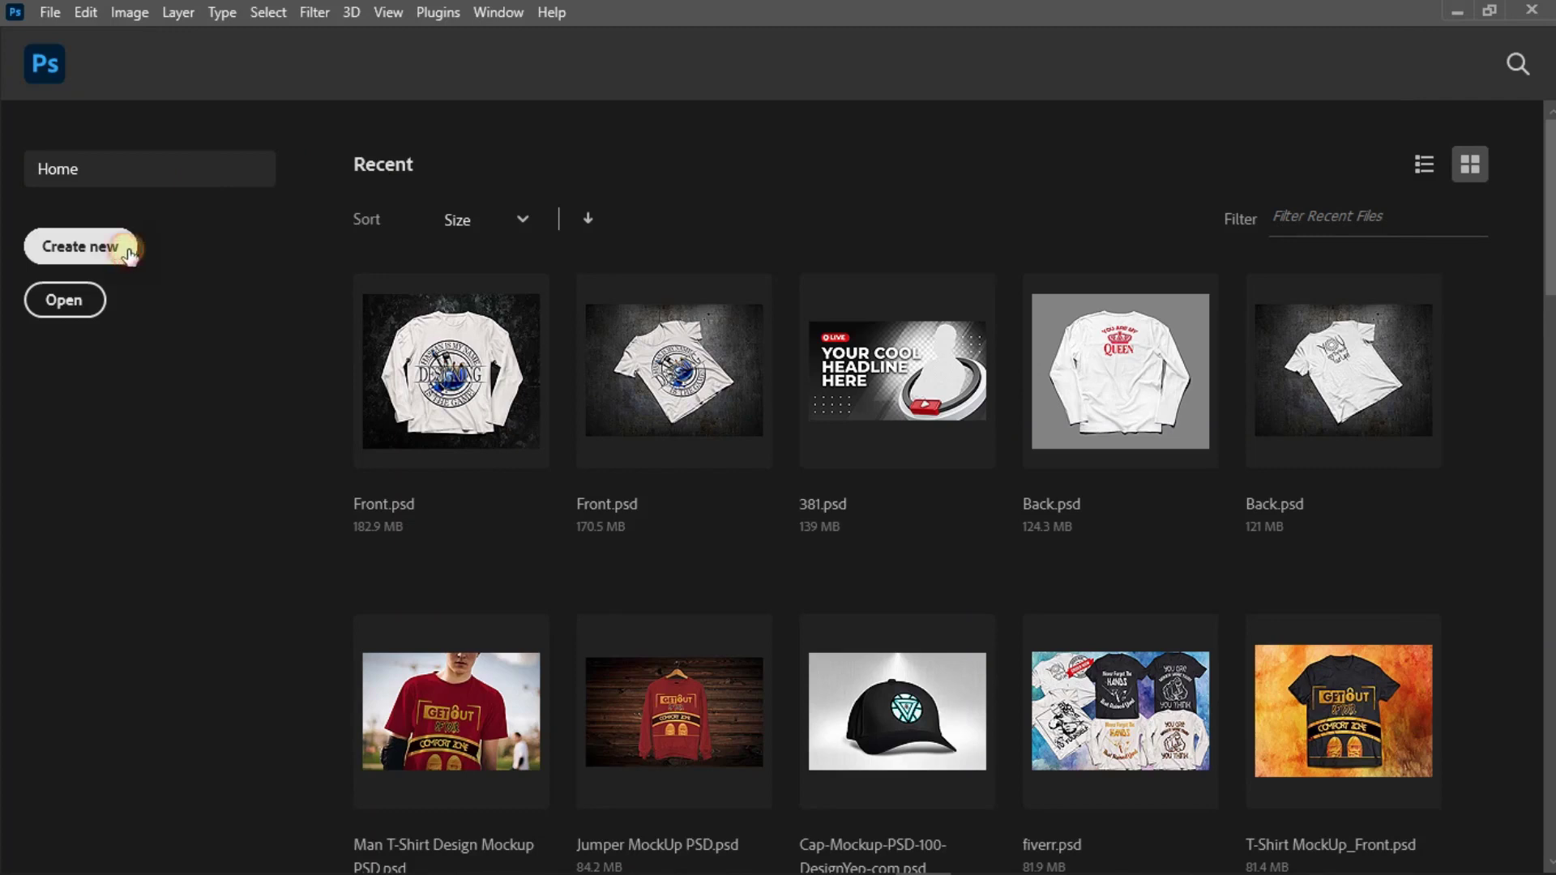
click(129, 253)
click(1109, 304)
double_click(1107, 305)
text(20)
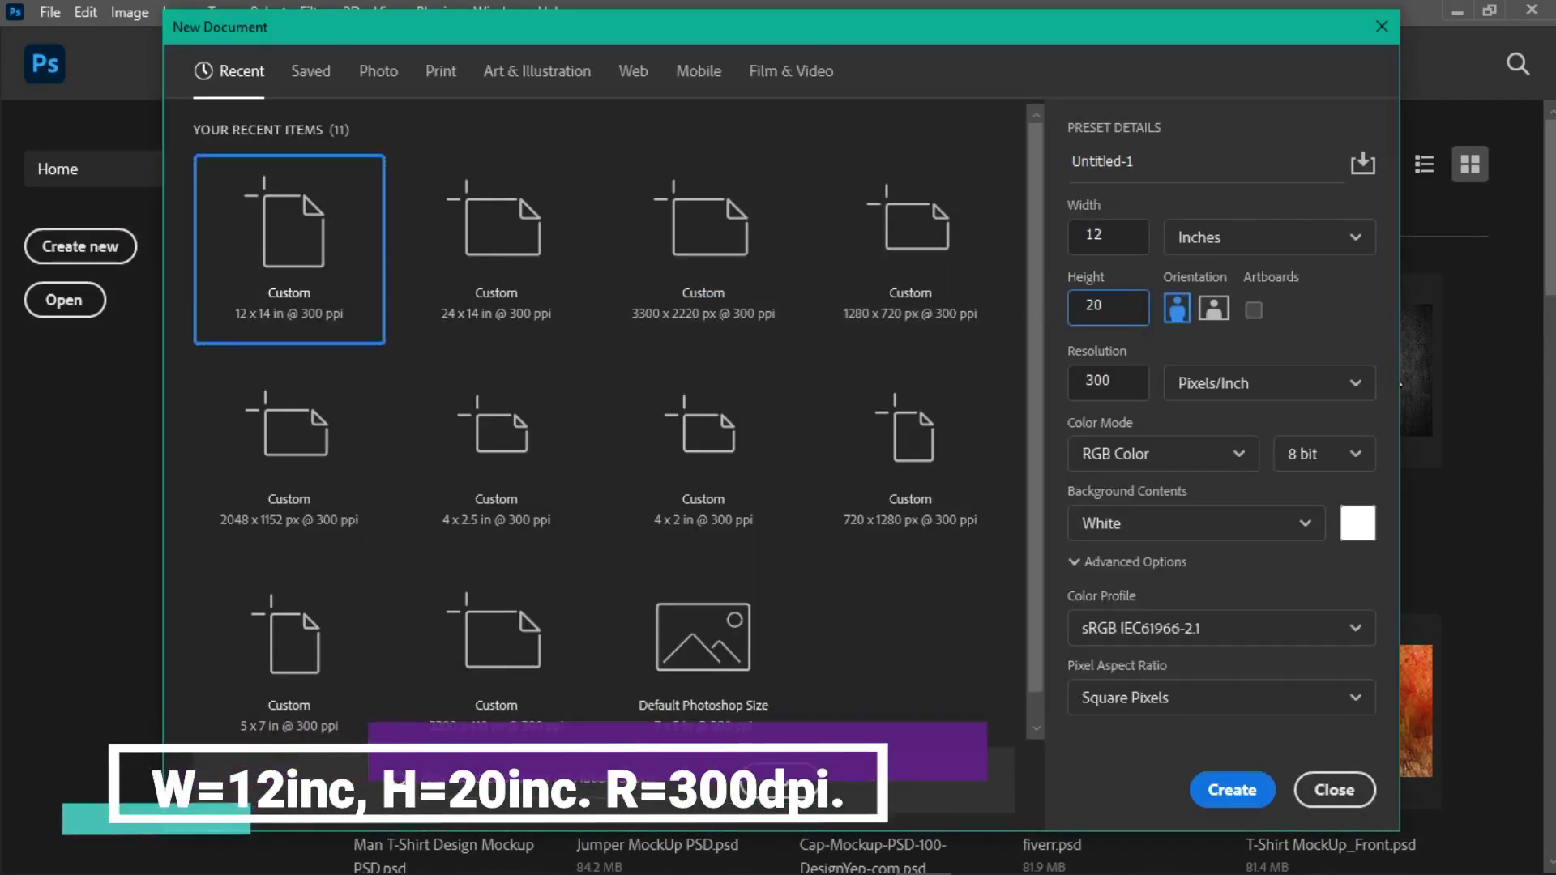
key(Return)
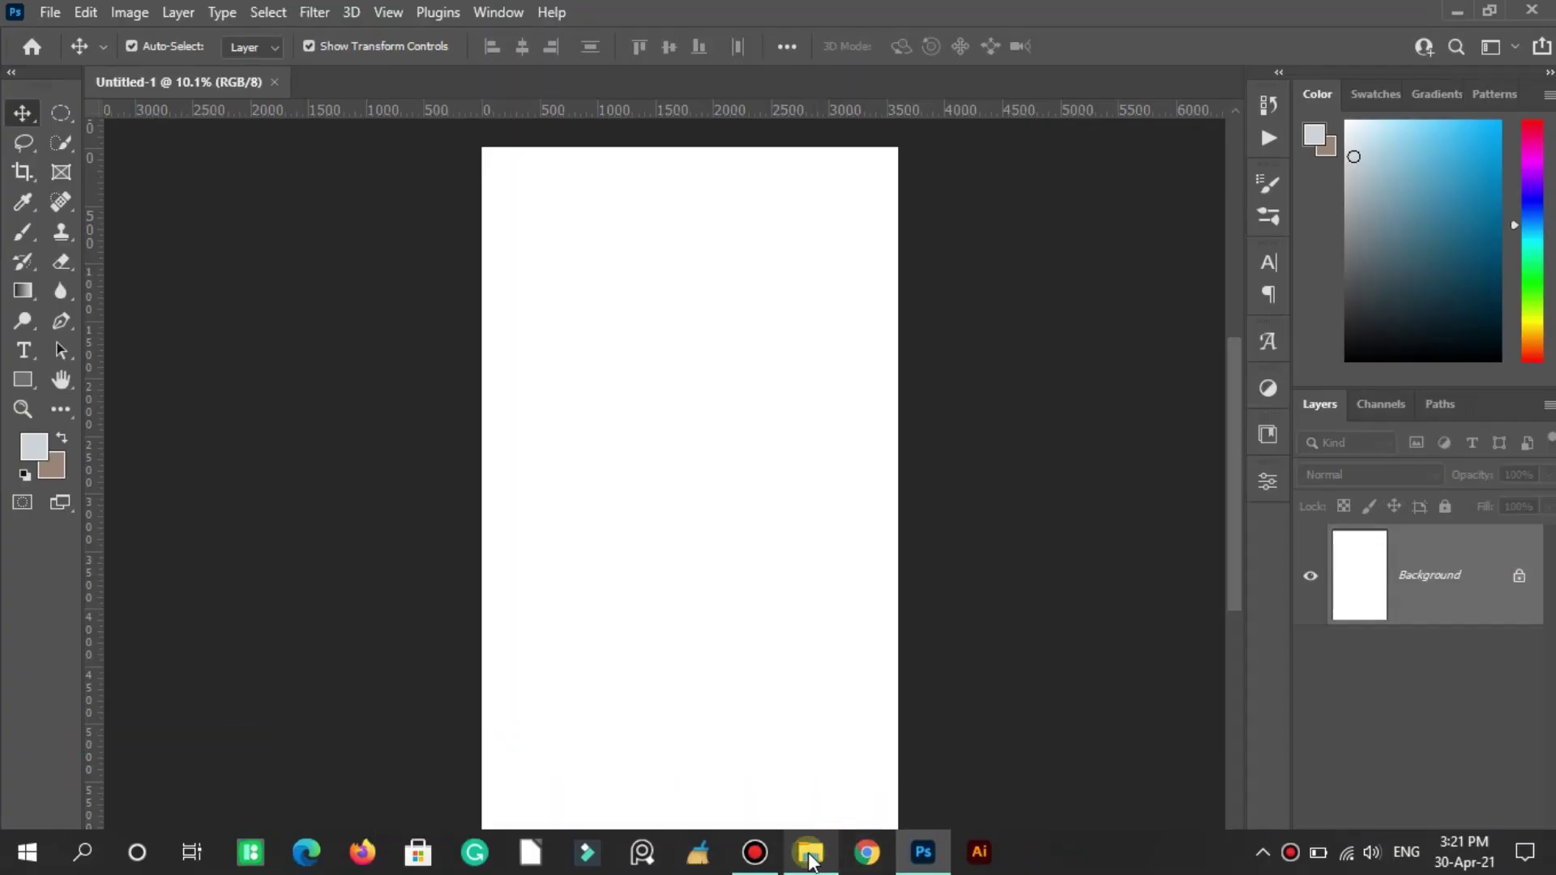
Place the arc reactor clipart from File Explorer and scale it to about 299%.
click(810, 861)
mouse_move(681, 640)
mouse_down()
mouse_move(700, 660)
mouse_move(729, 517)
mouse_up()
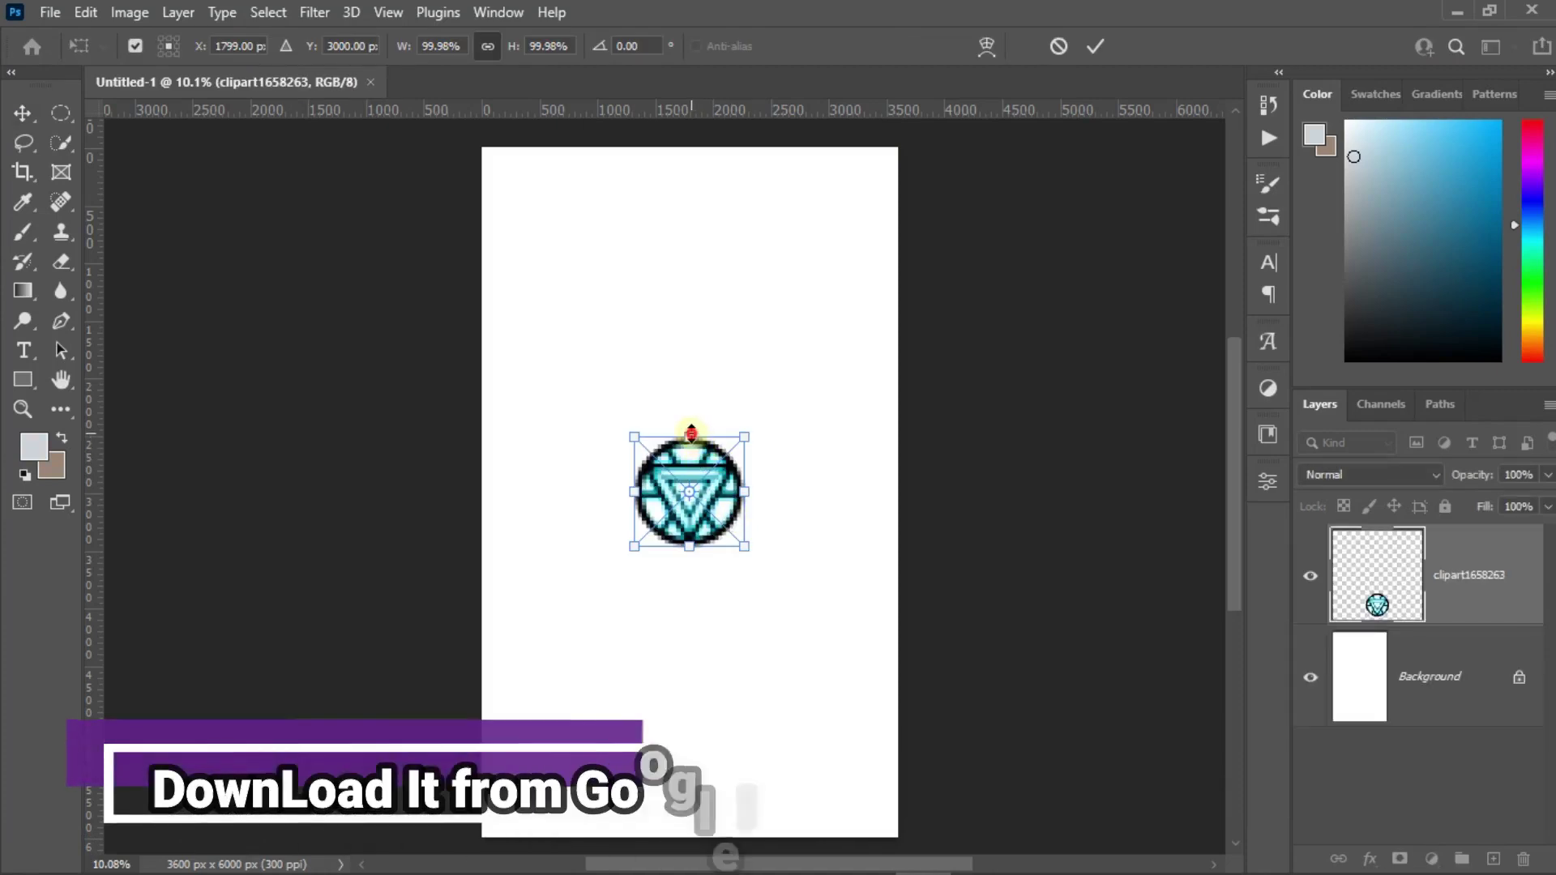
drag(690, 433, 689, 217)
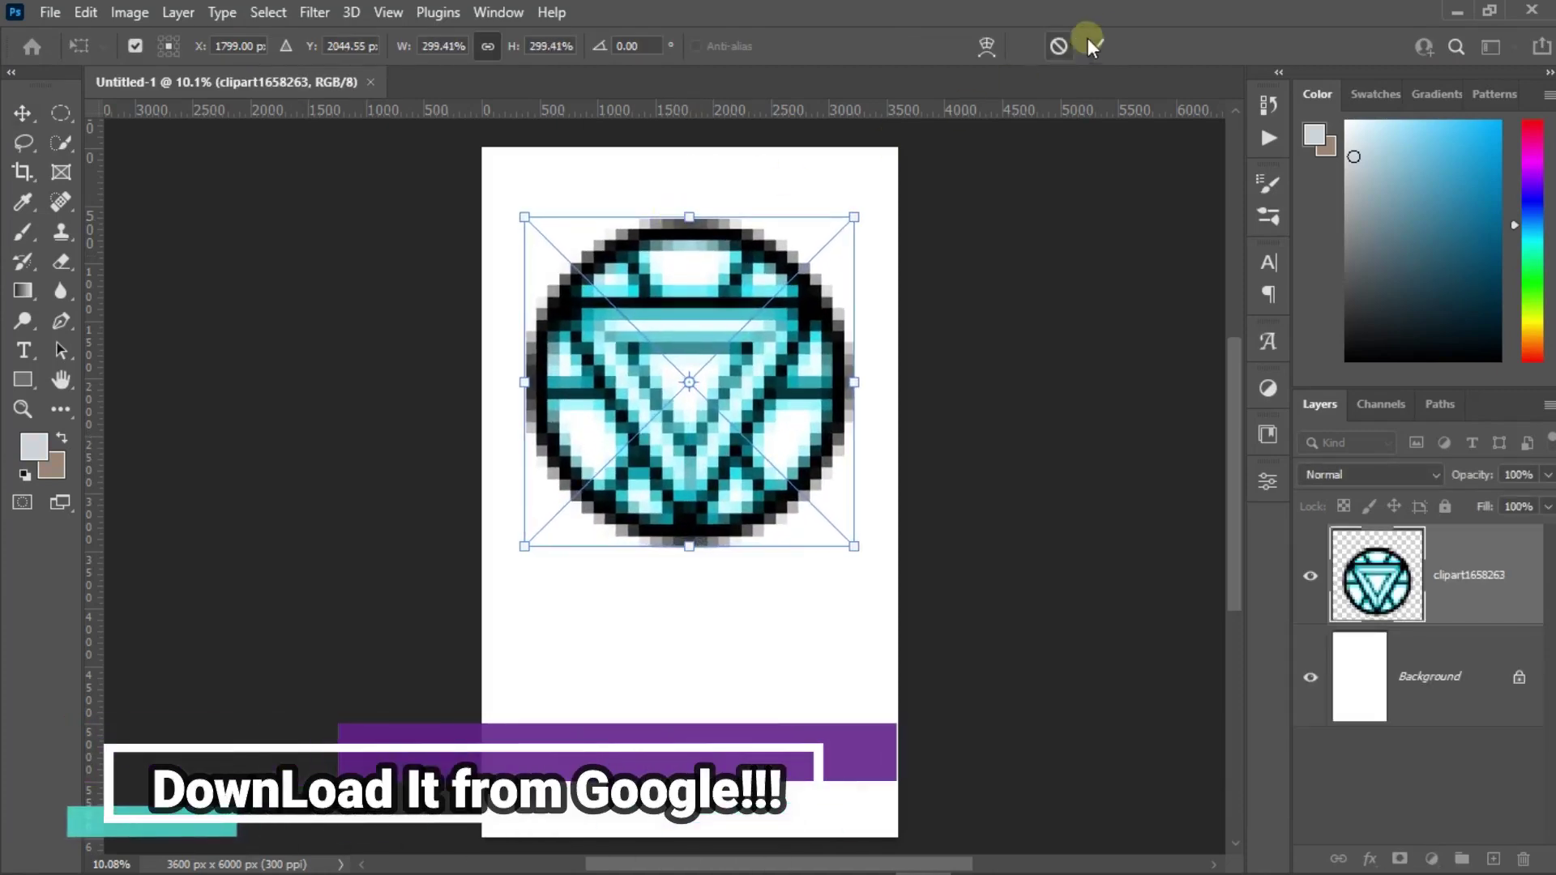
scroll(689, 405, up, 3)
Add guides at the reactor's top and left rim and draw a circular selection around it.
key(m)
drag(600, 107, 612, 153)
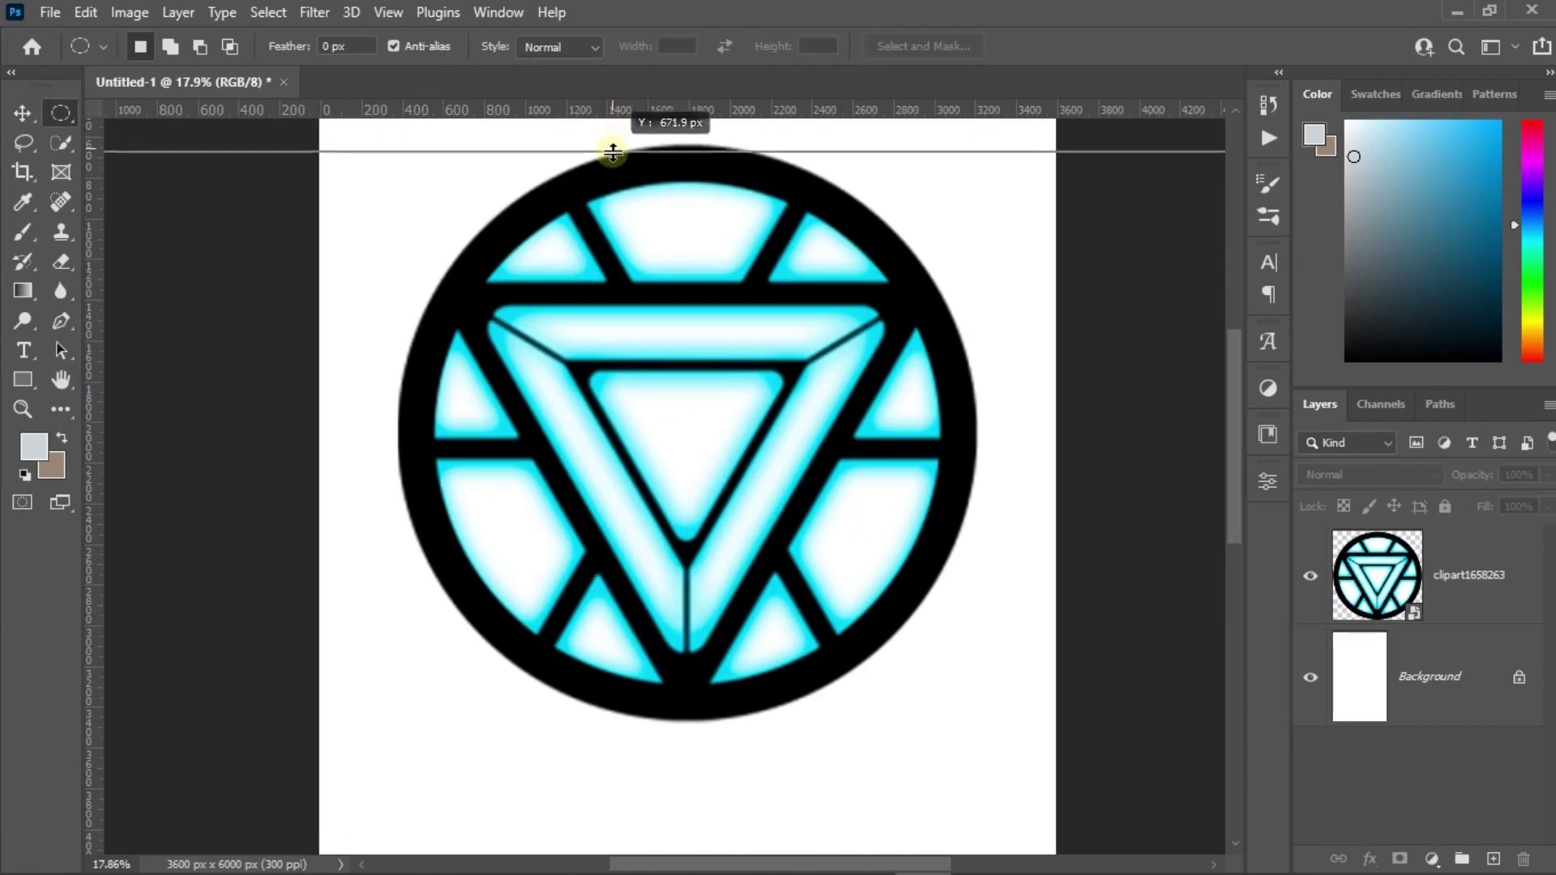
drag(89, 227, 413, 234)
key(v)
click(60, 114)
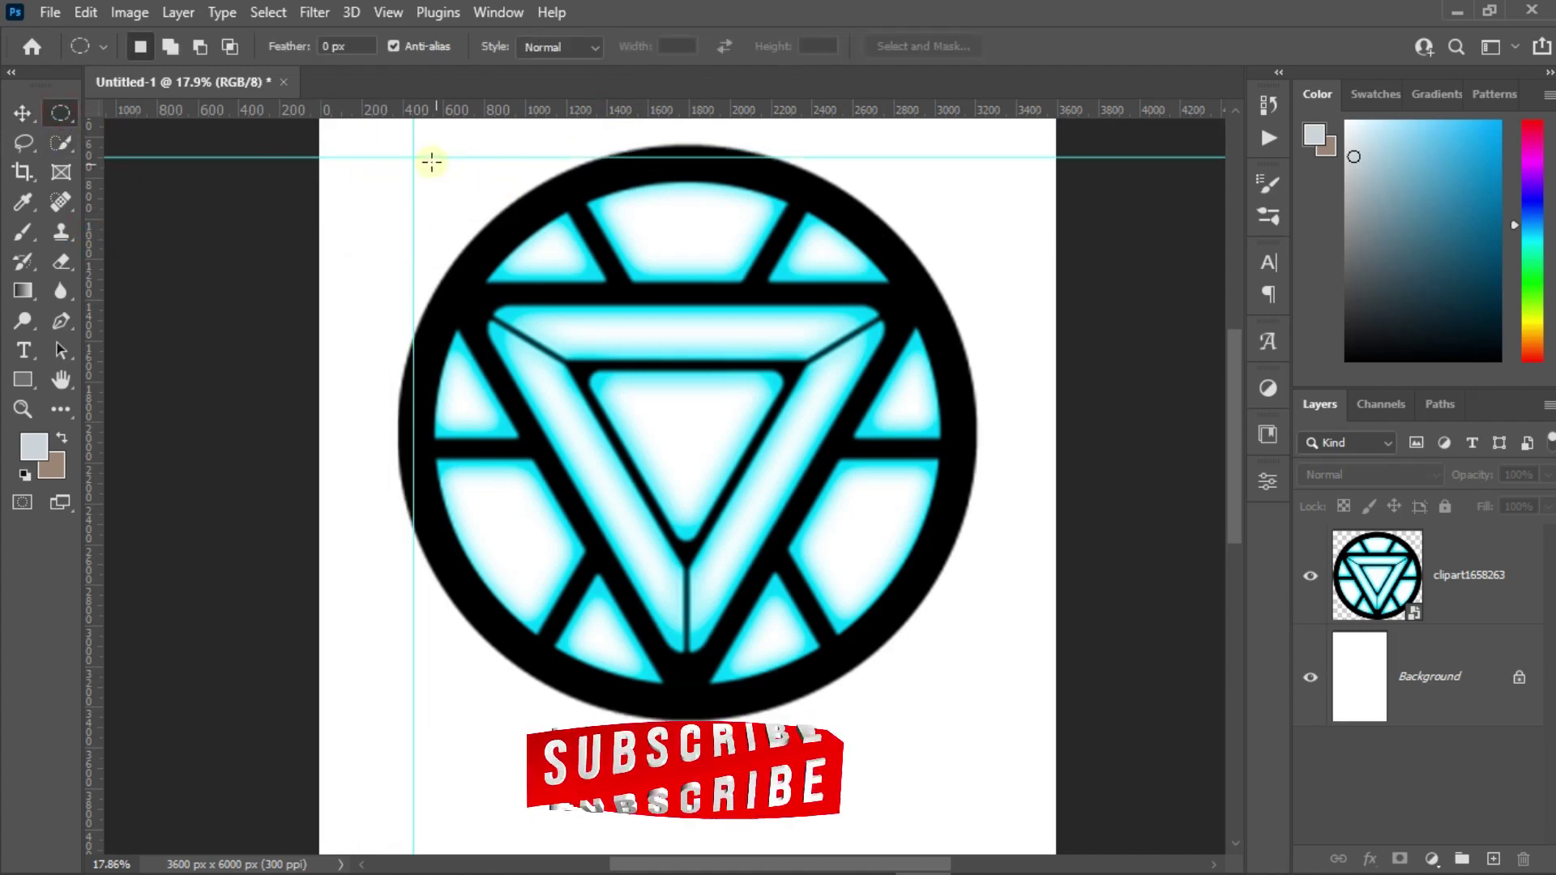
drag(414, 158, 714, 414)
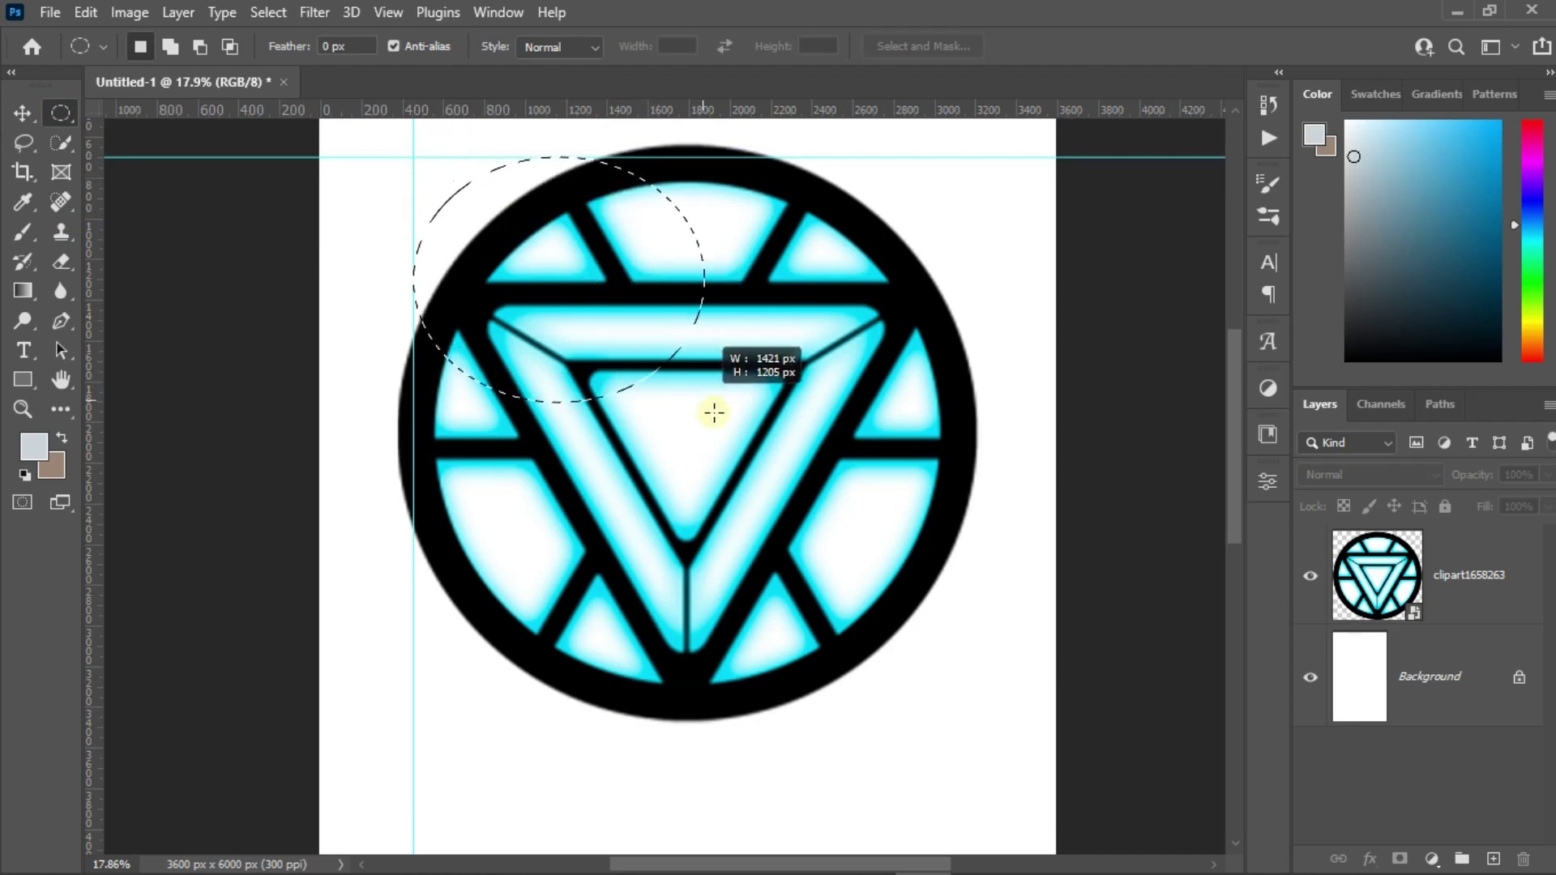
drag(714, 414, 1057, 702)
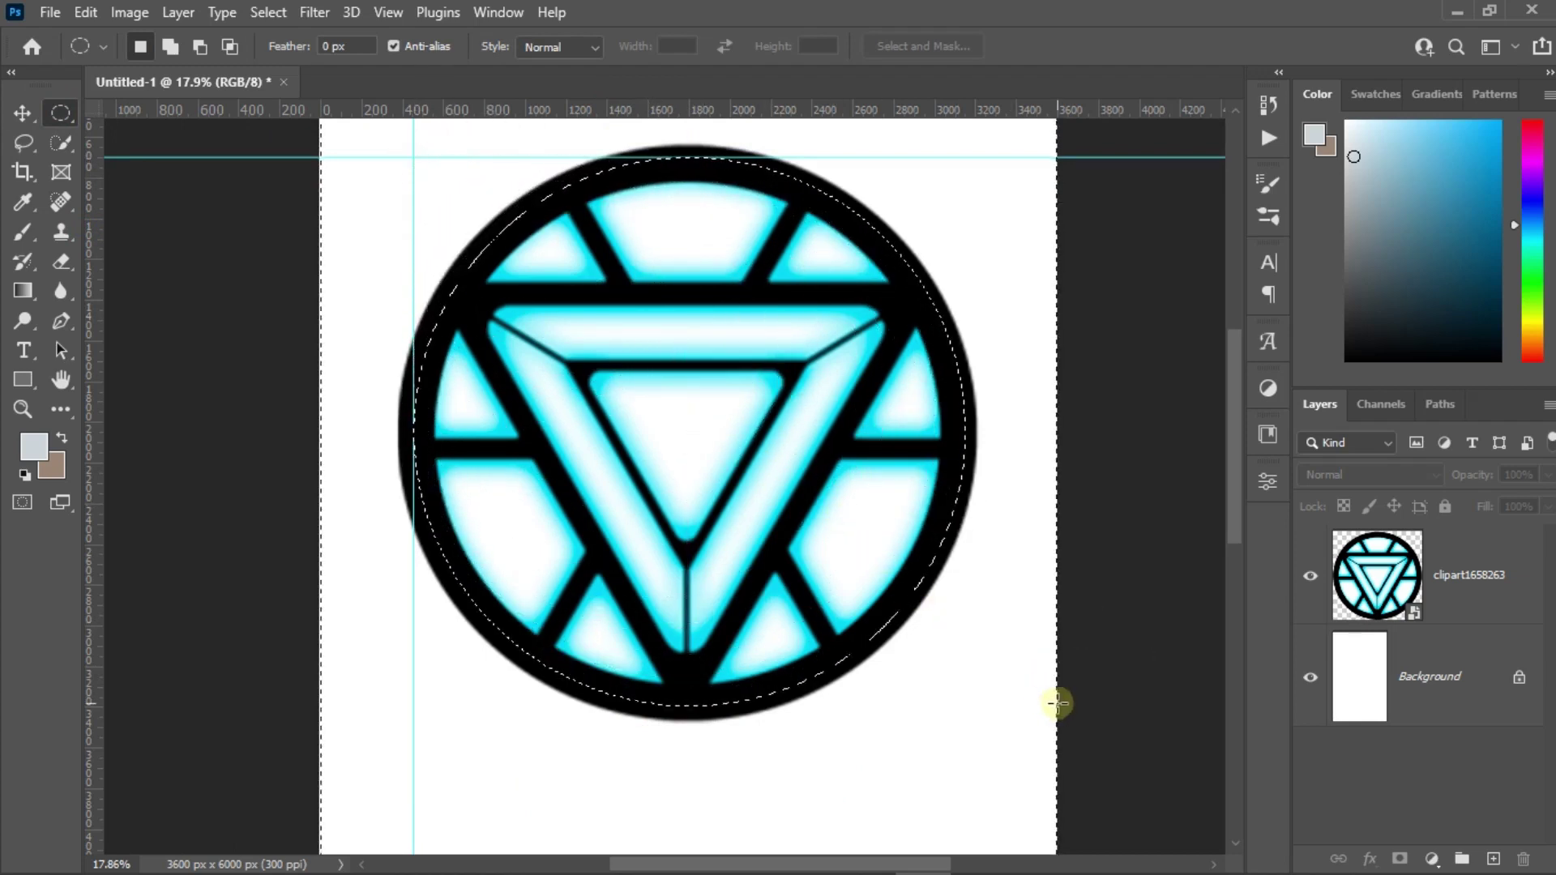
Rasterize the clipart layer and delete the glow outside the circle.
right_click(1451, 588)
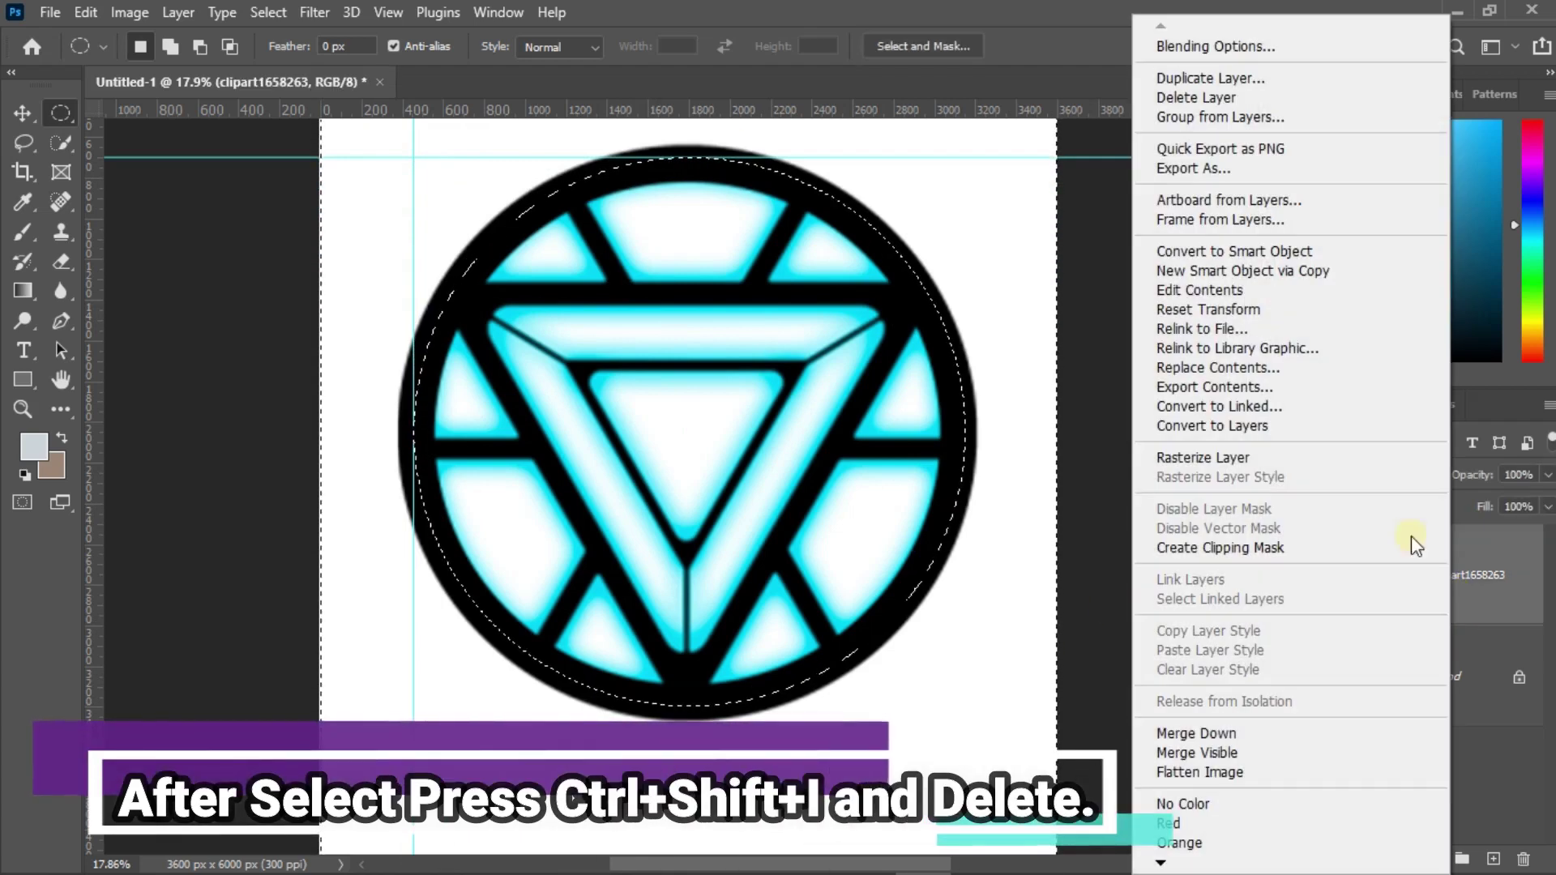
click(1225, 455)
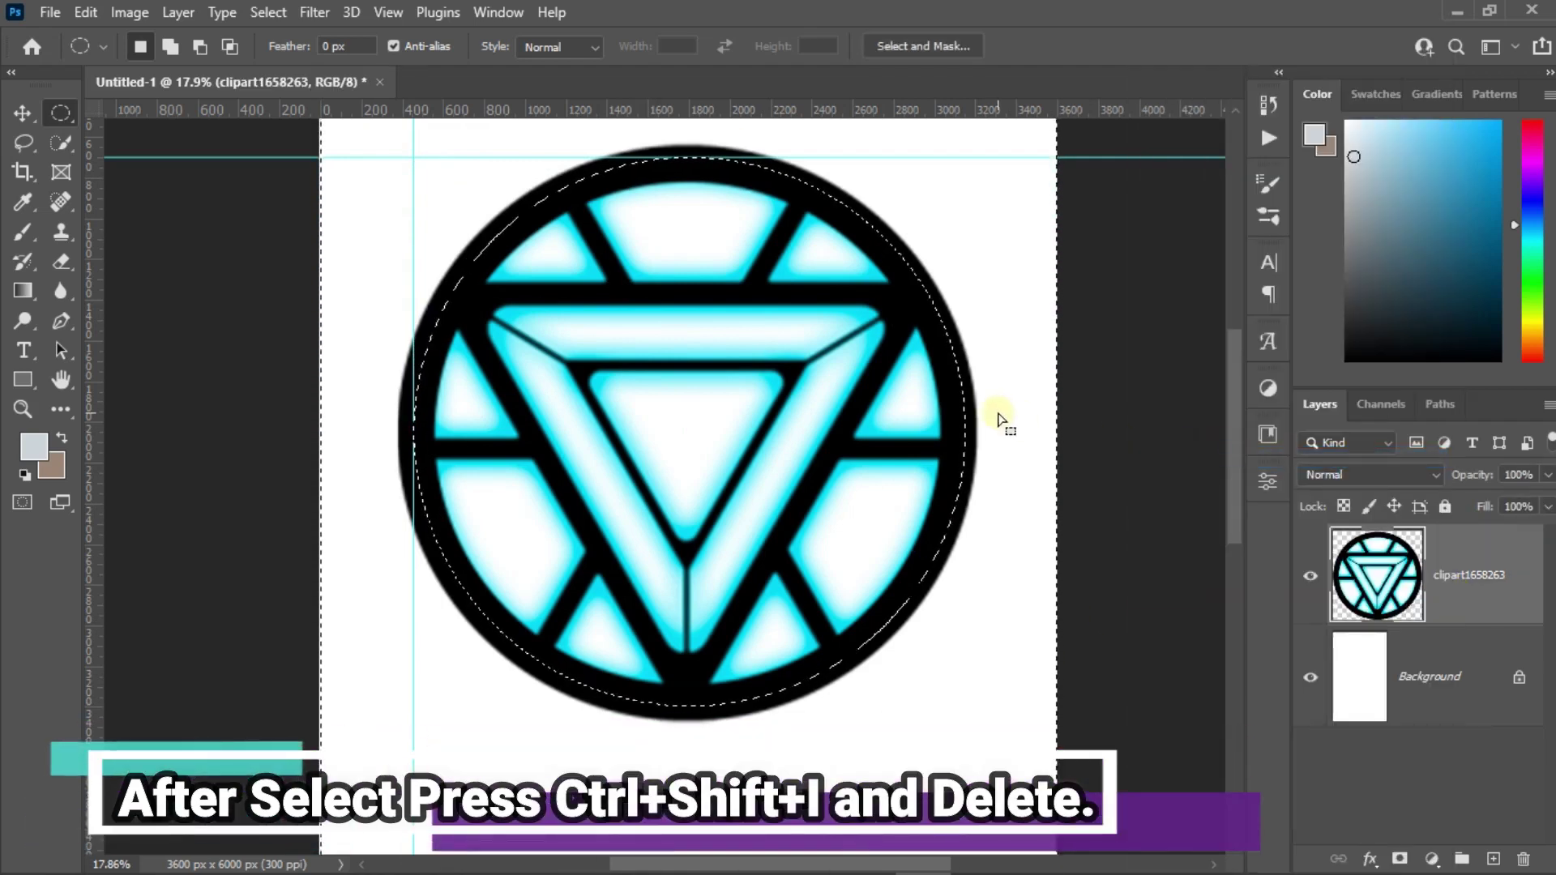
key(Delete)
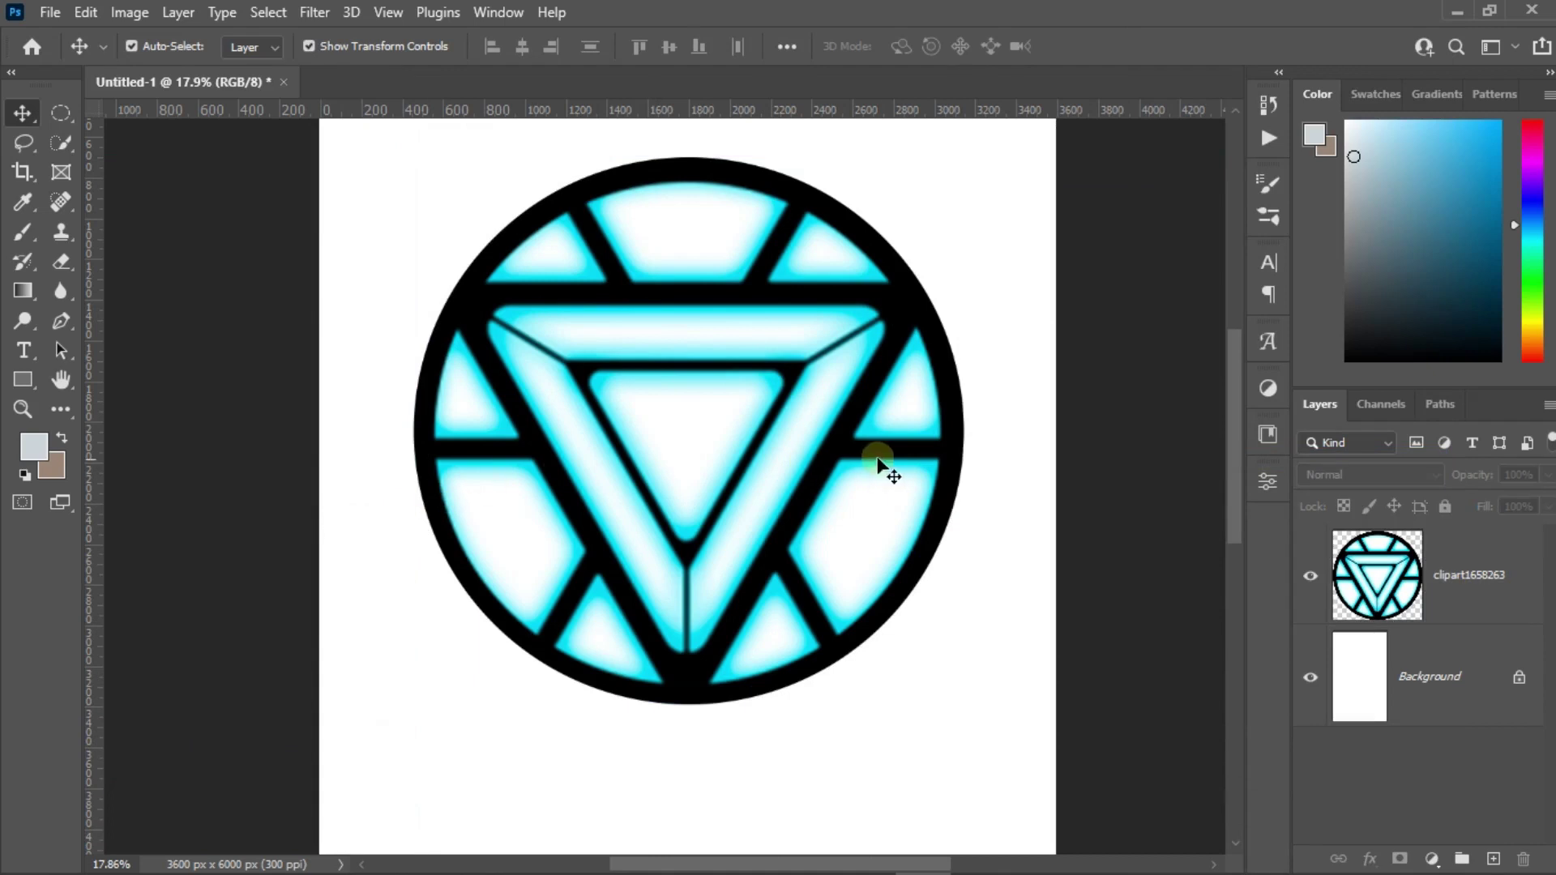
Drag the dgdgdf logo from the mhs logo folder onto the reactor, scaled to about 20%.
scroll(884, 459, up, 2)
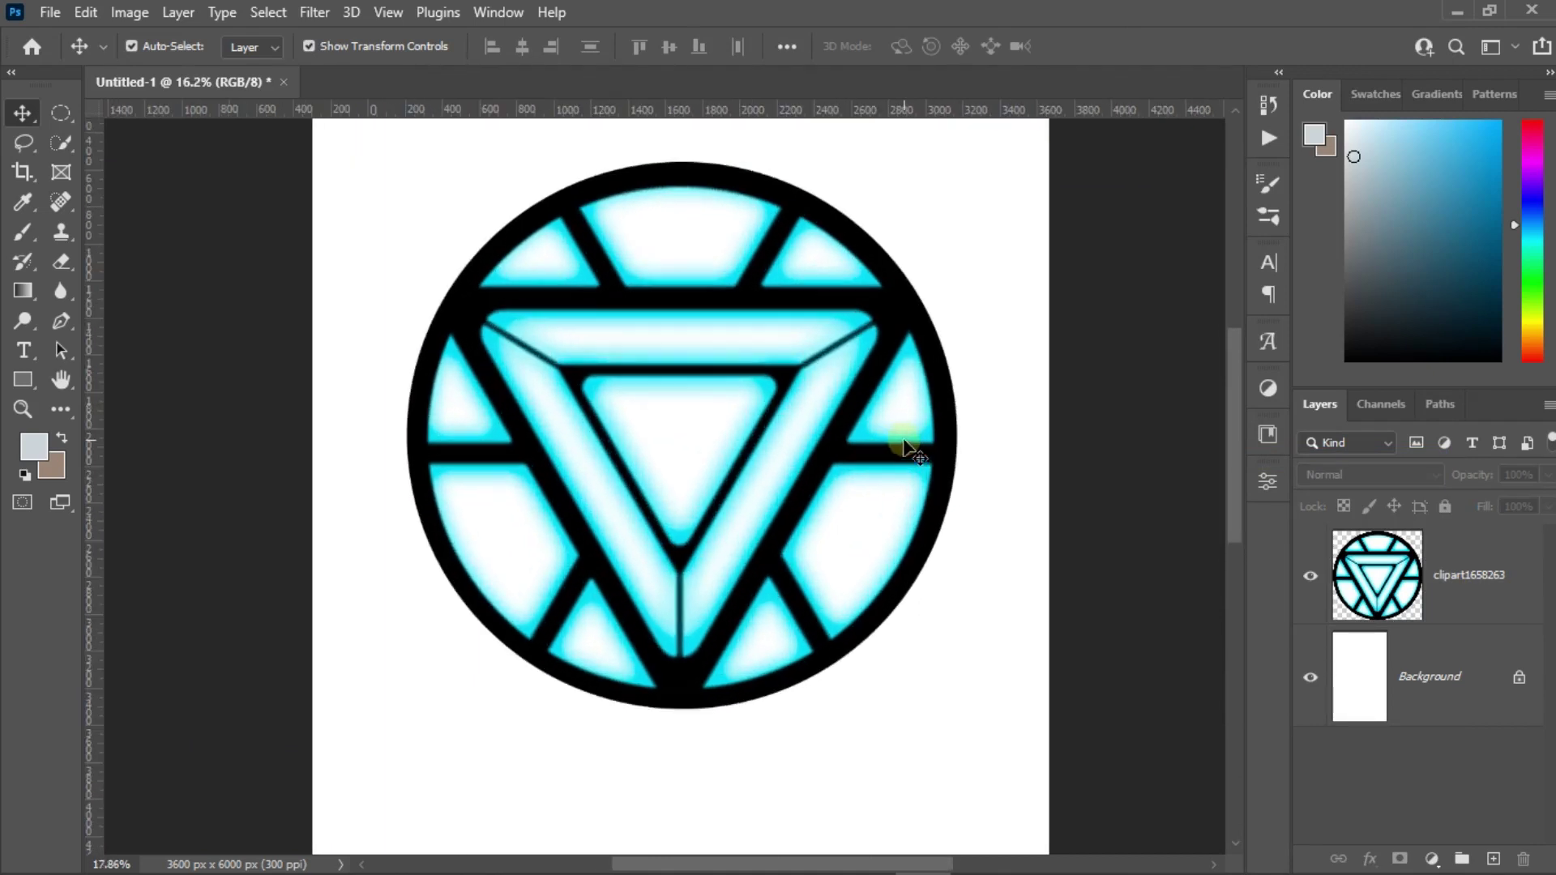
click(844, 857)
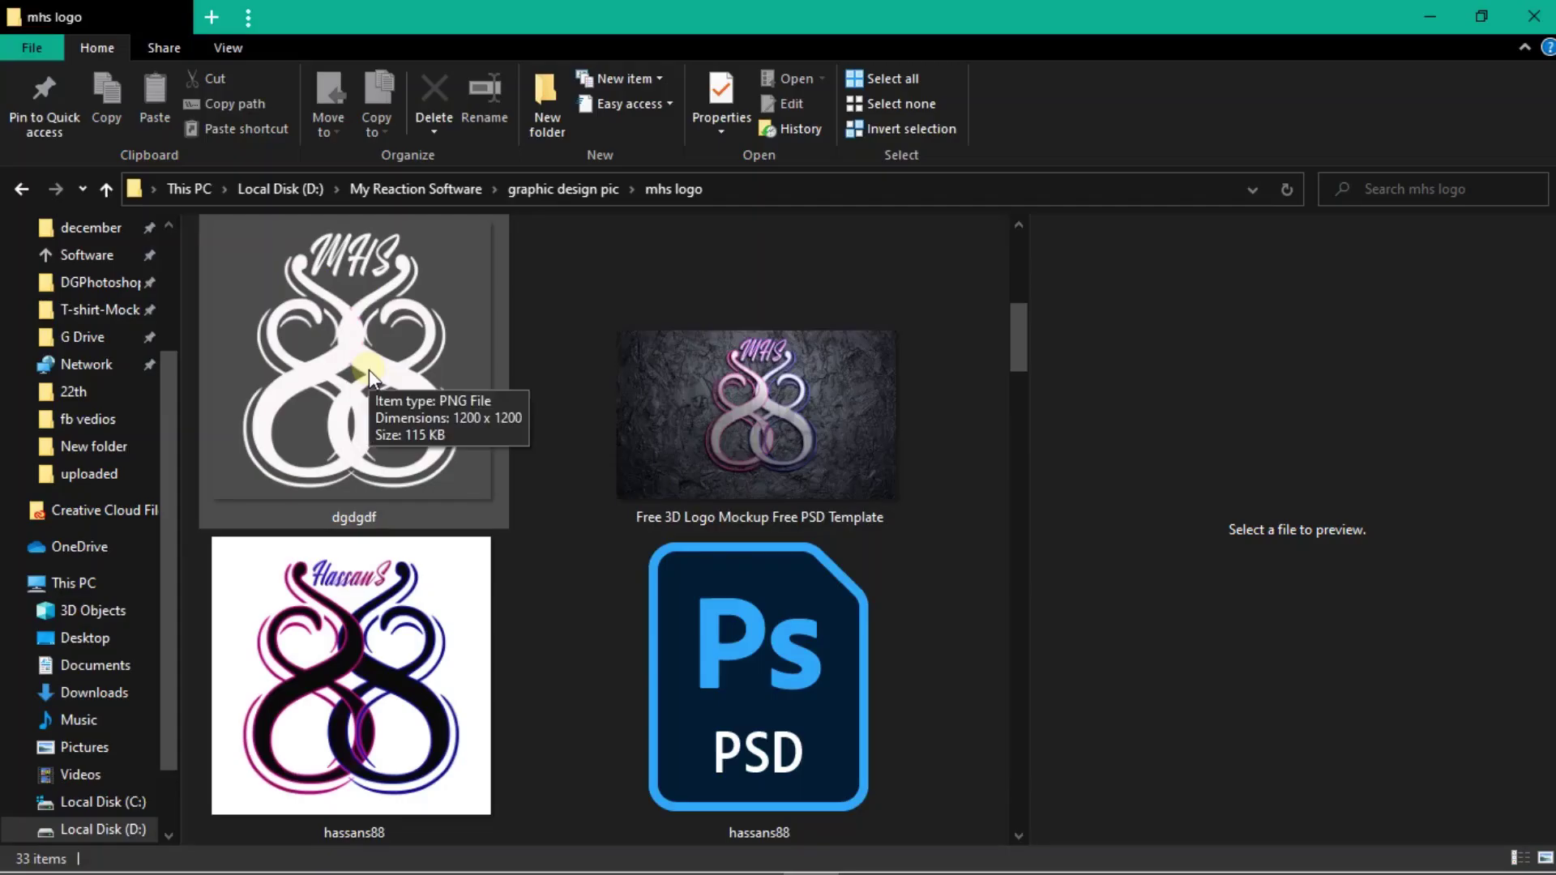
click(923, 858)
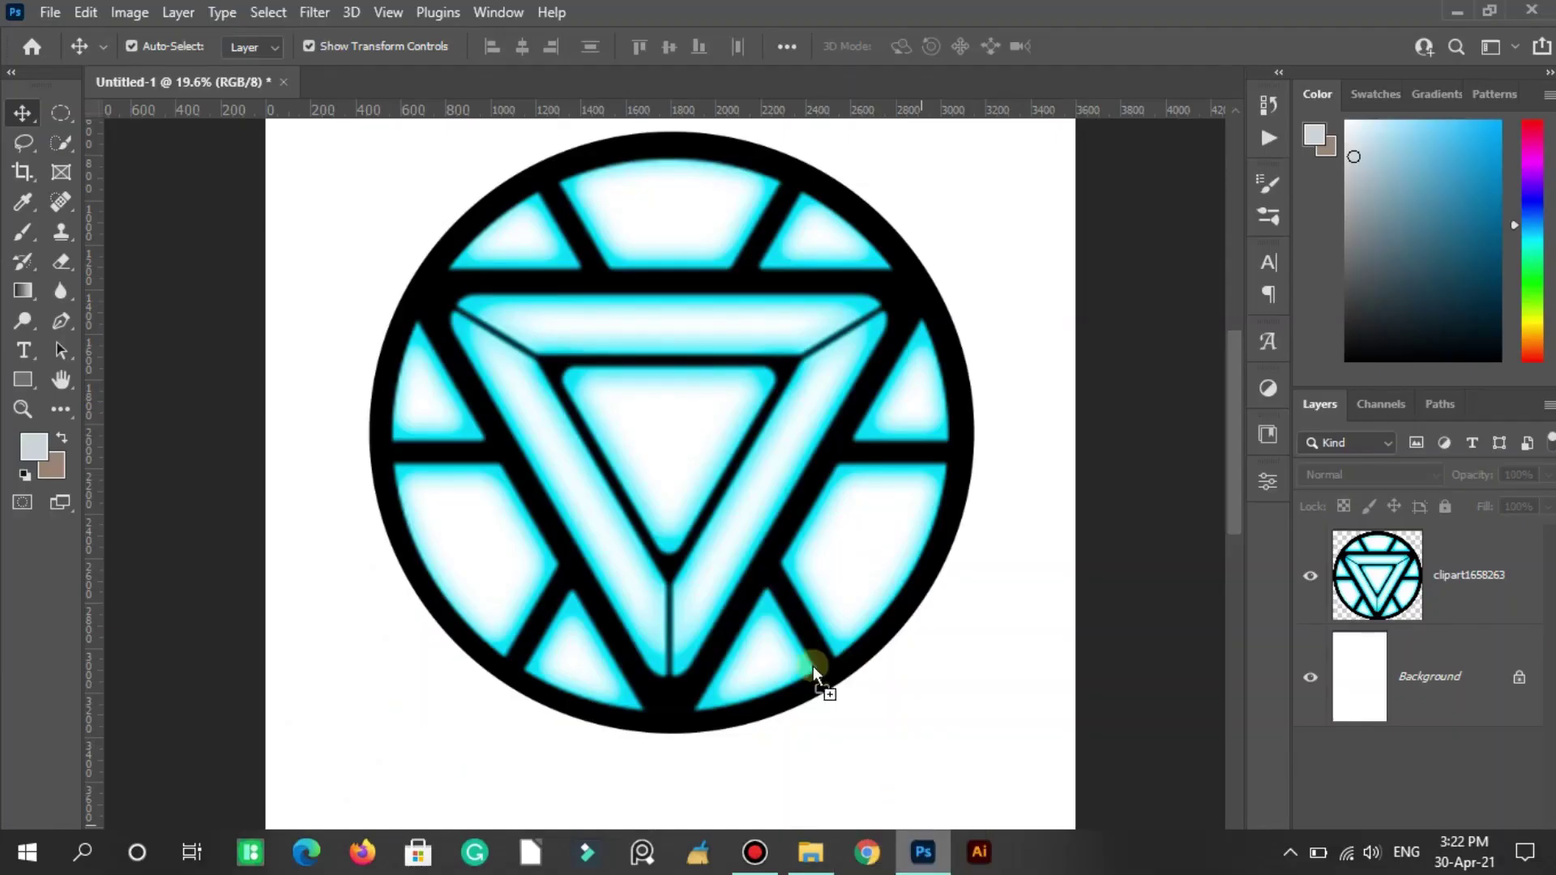
drag(750, 566, 750, 566)
drag(1075, 486, 711, 433)
key(Return)
Give the dgdgdf logo layer a black Color Overlay in Normal blend mode.
right_click(1447, 583)
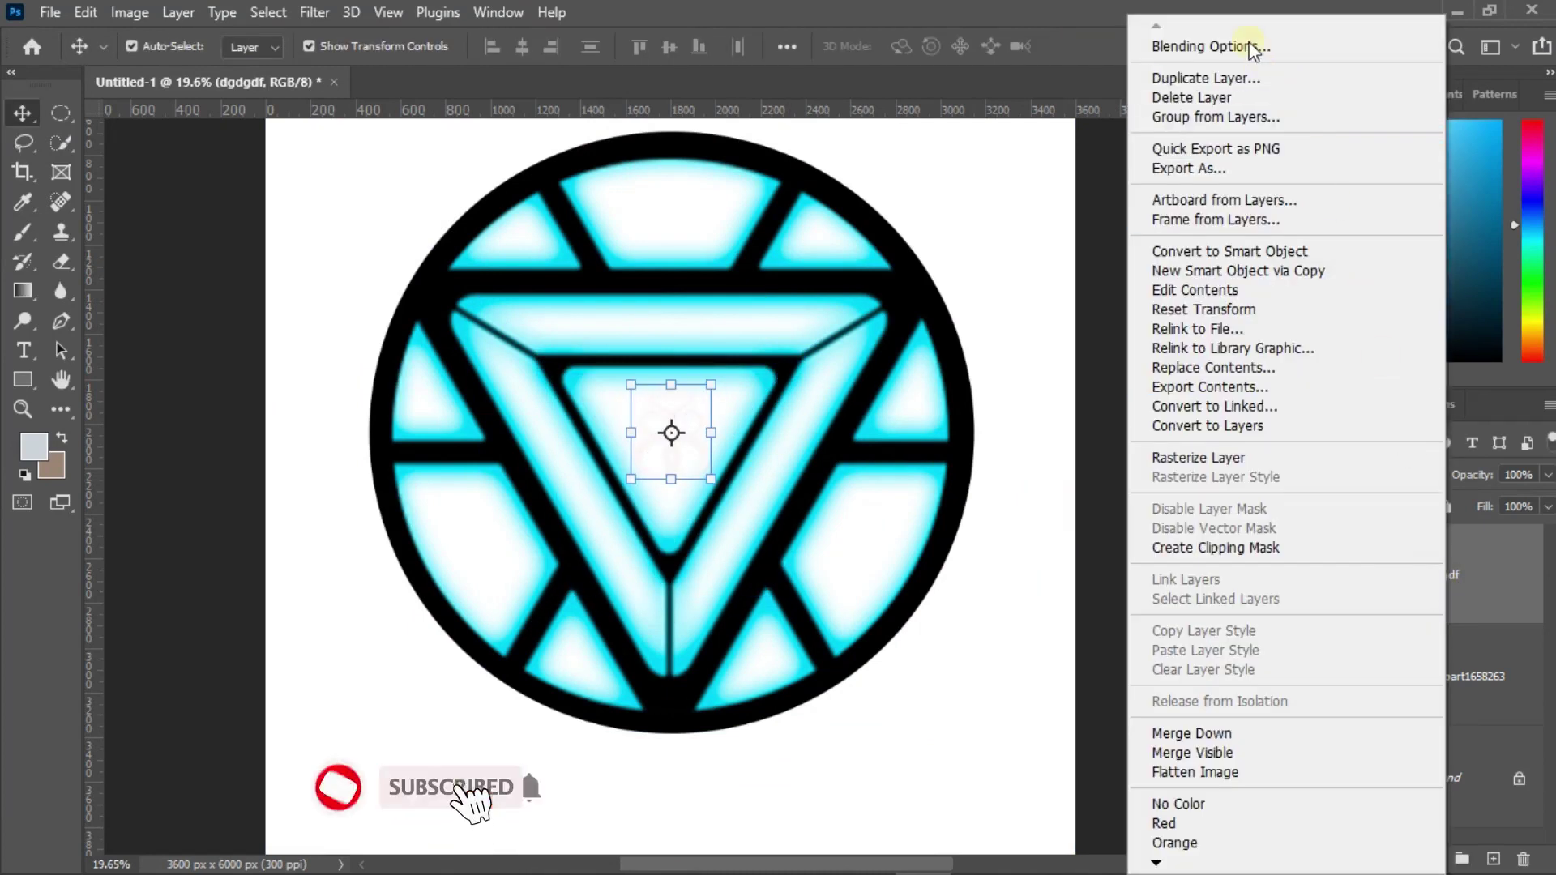
click(1252, 47)
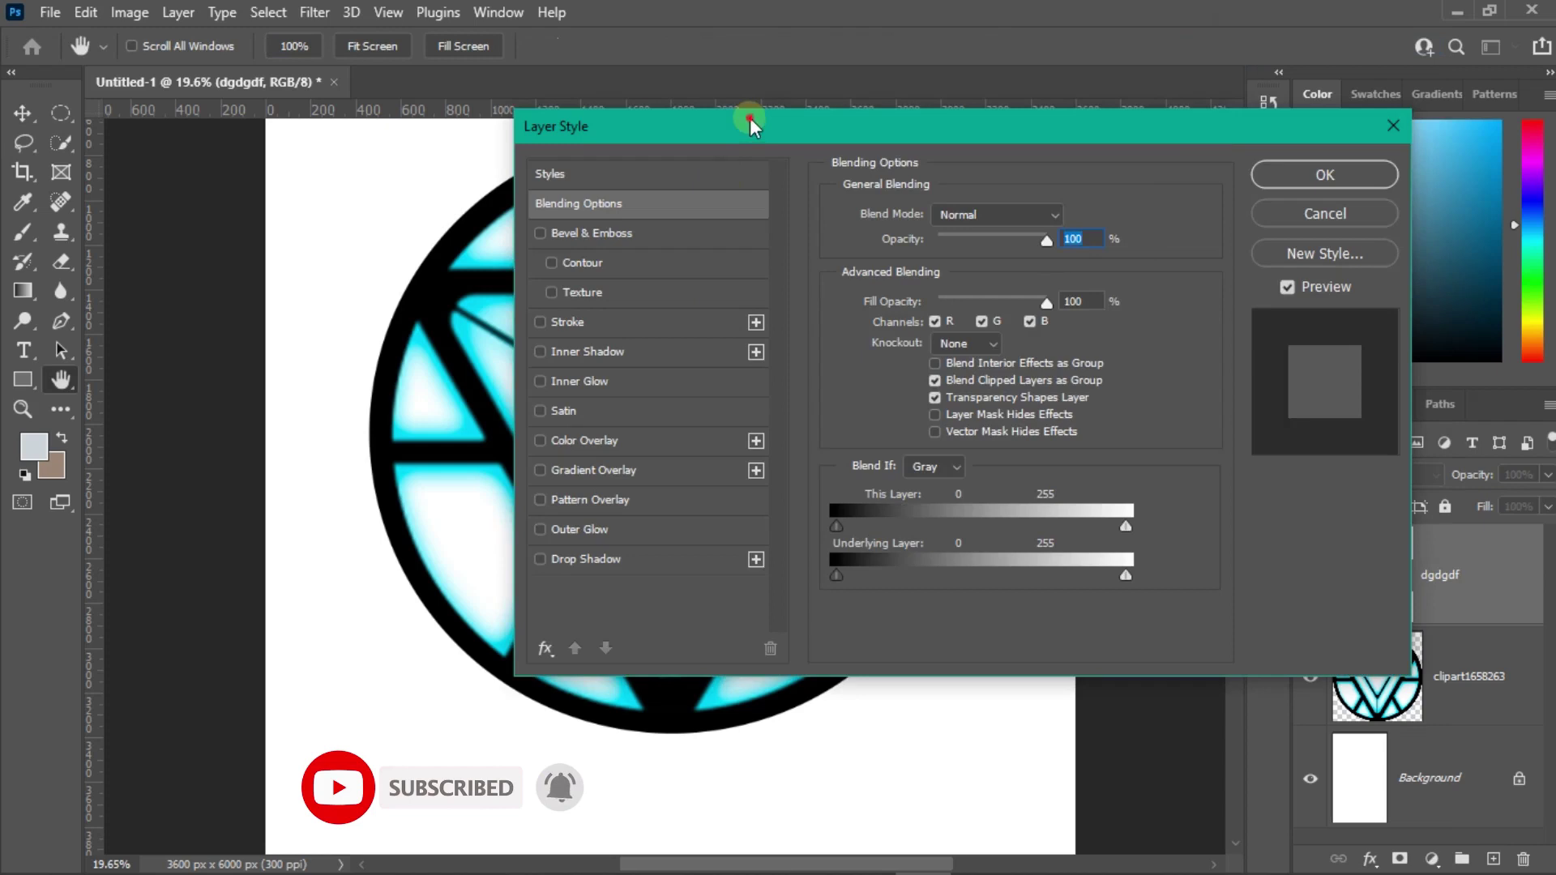
drag(750, 118, 1017, 127)
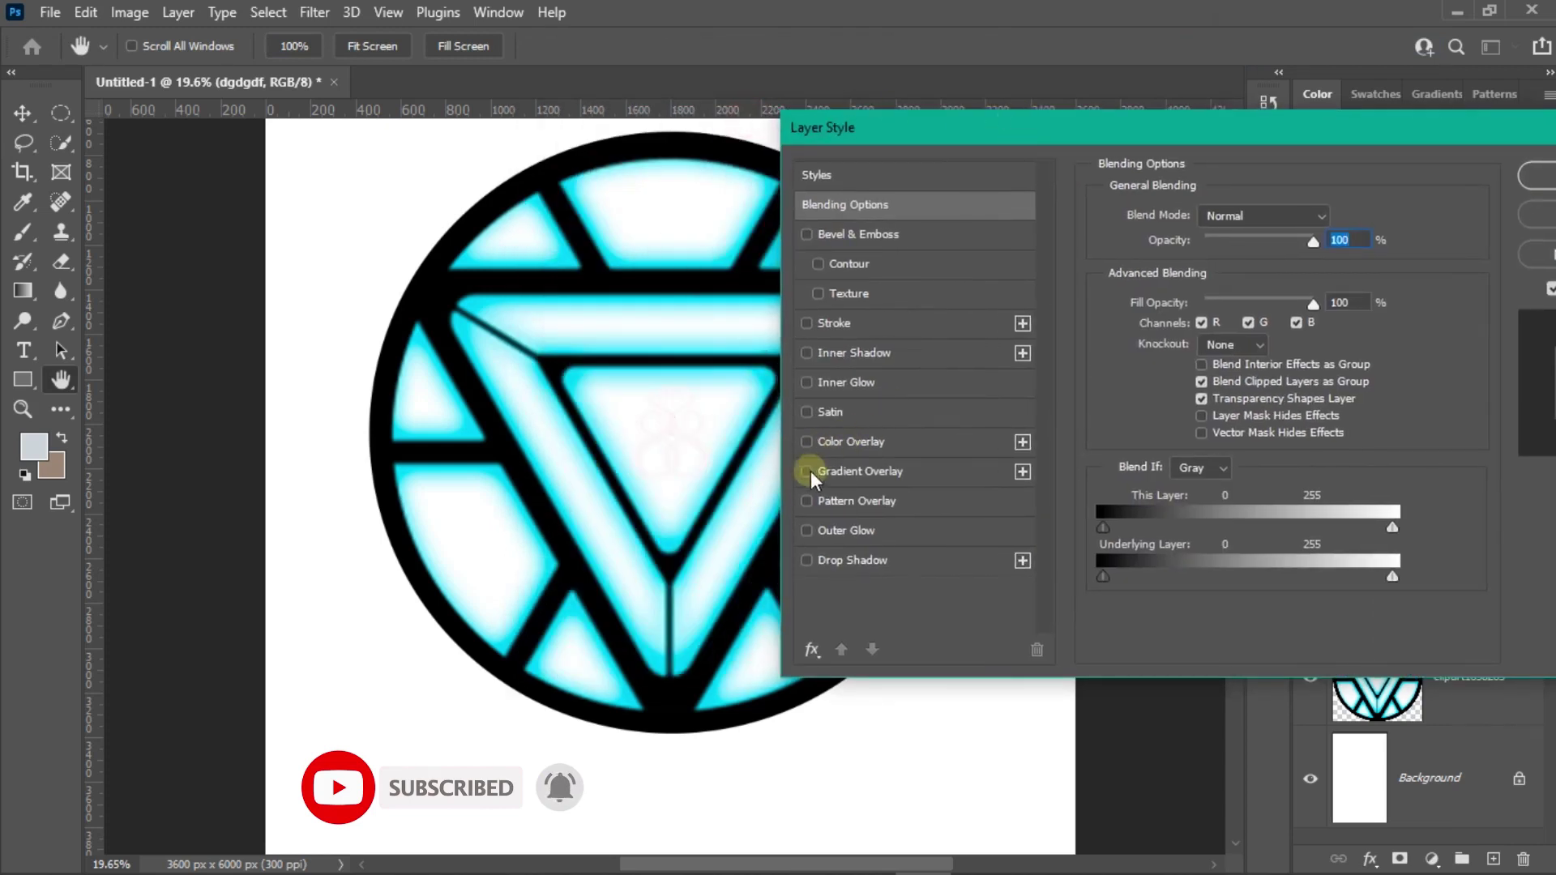
click(808, 442)
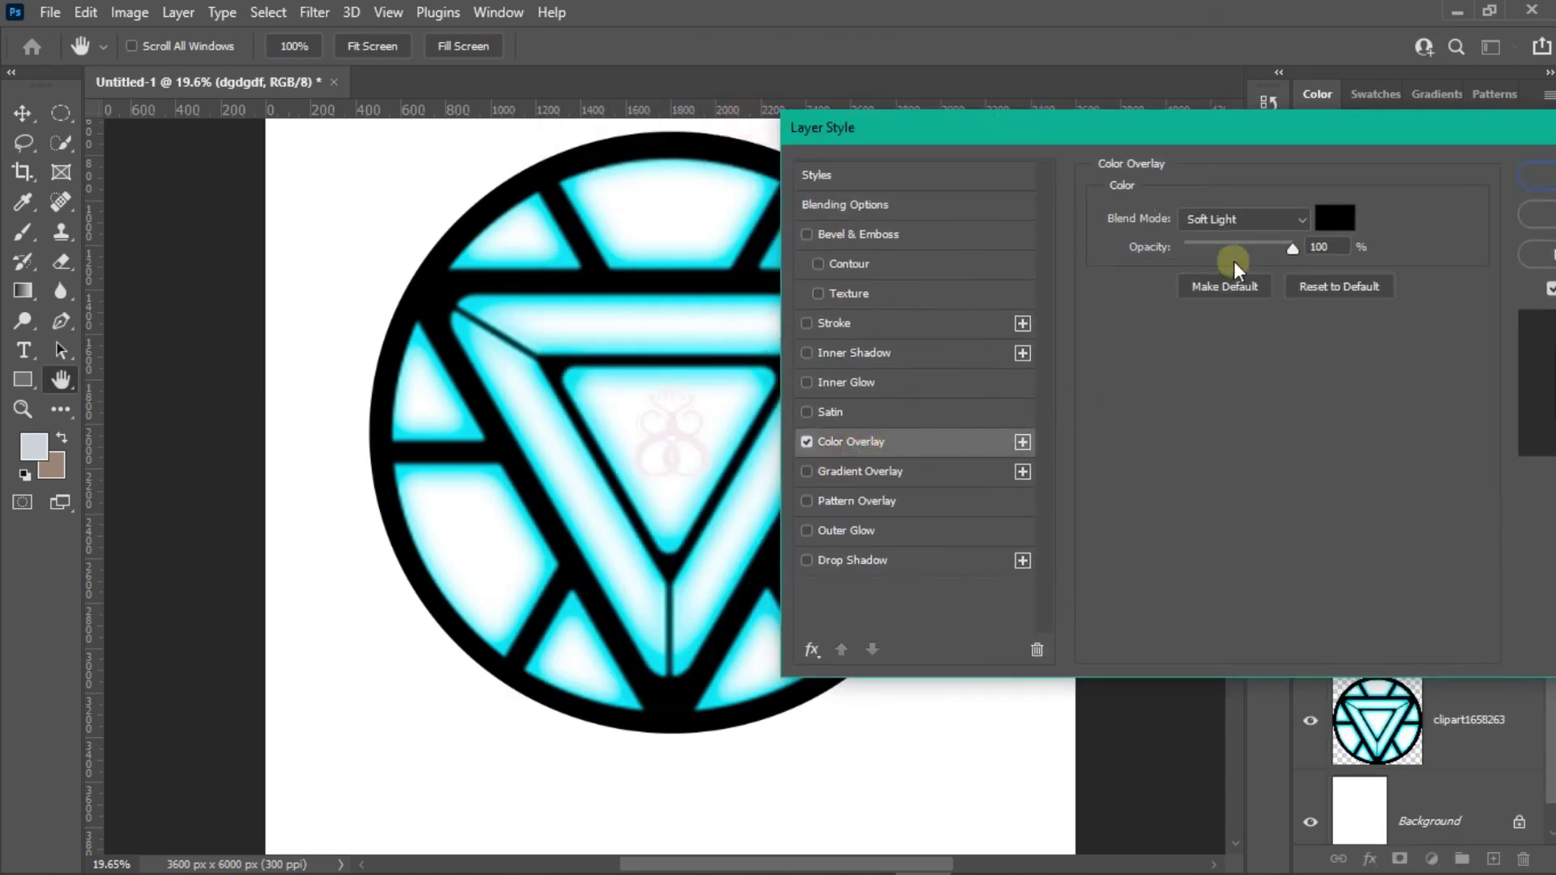
click(1152, 219)
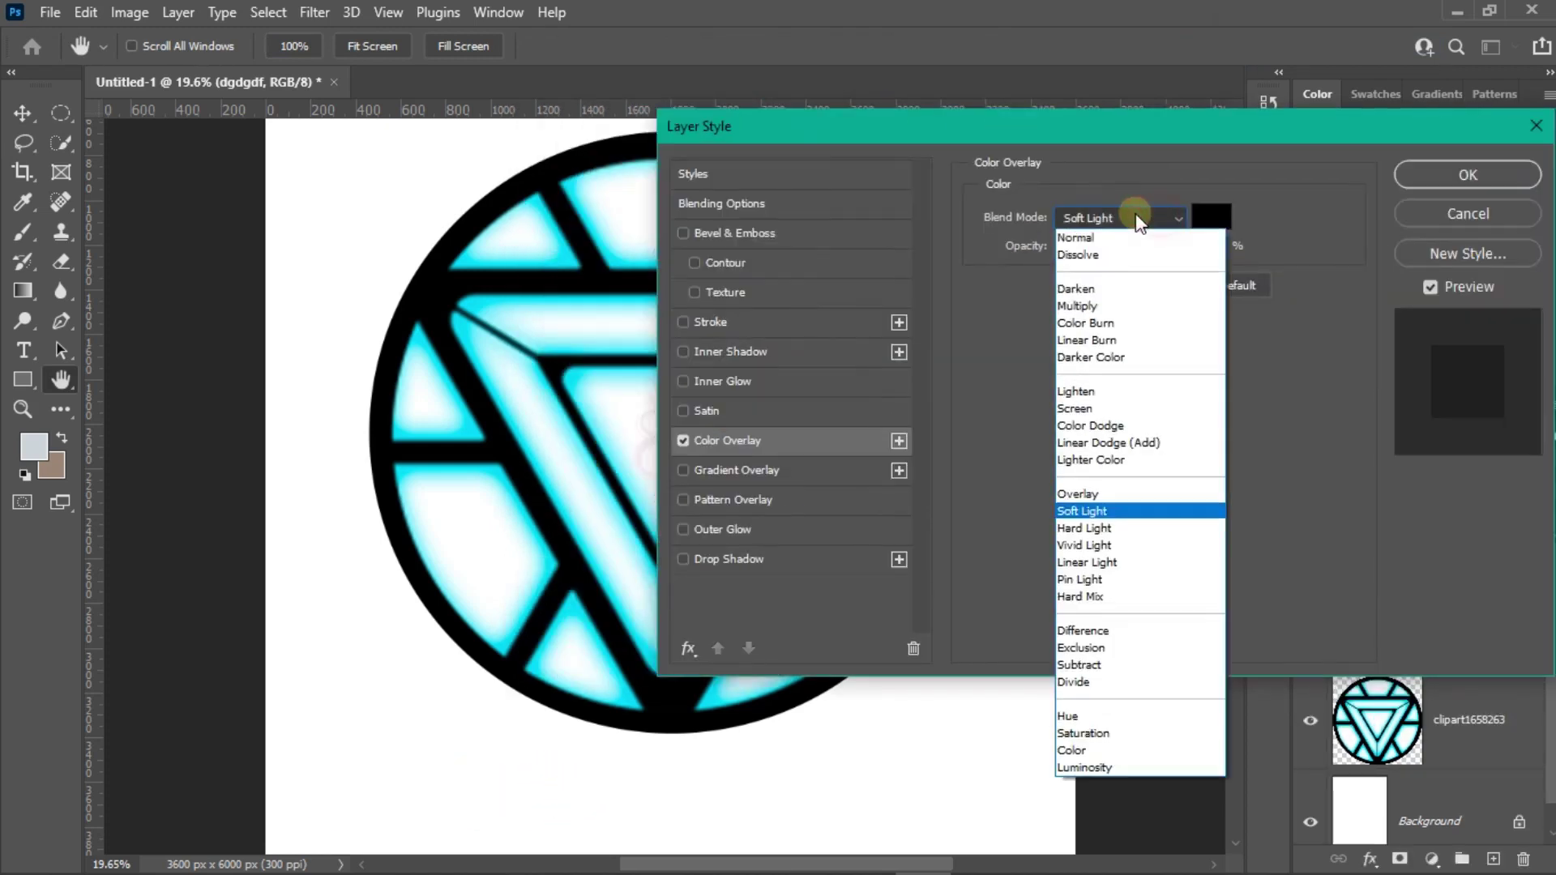
click(1122, 238)
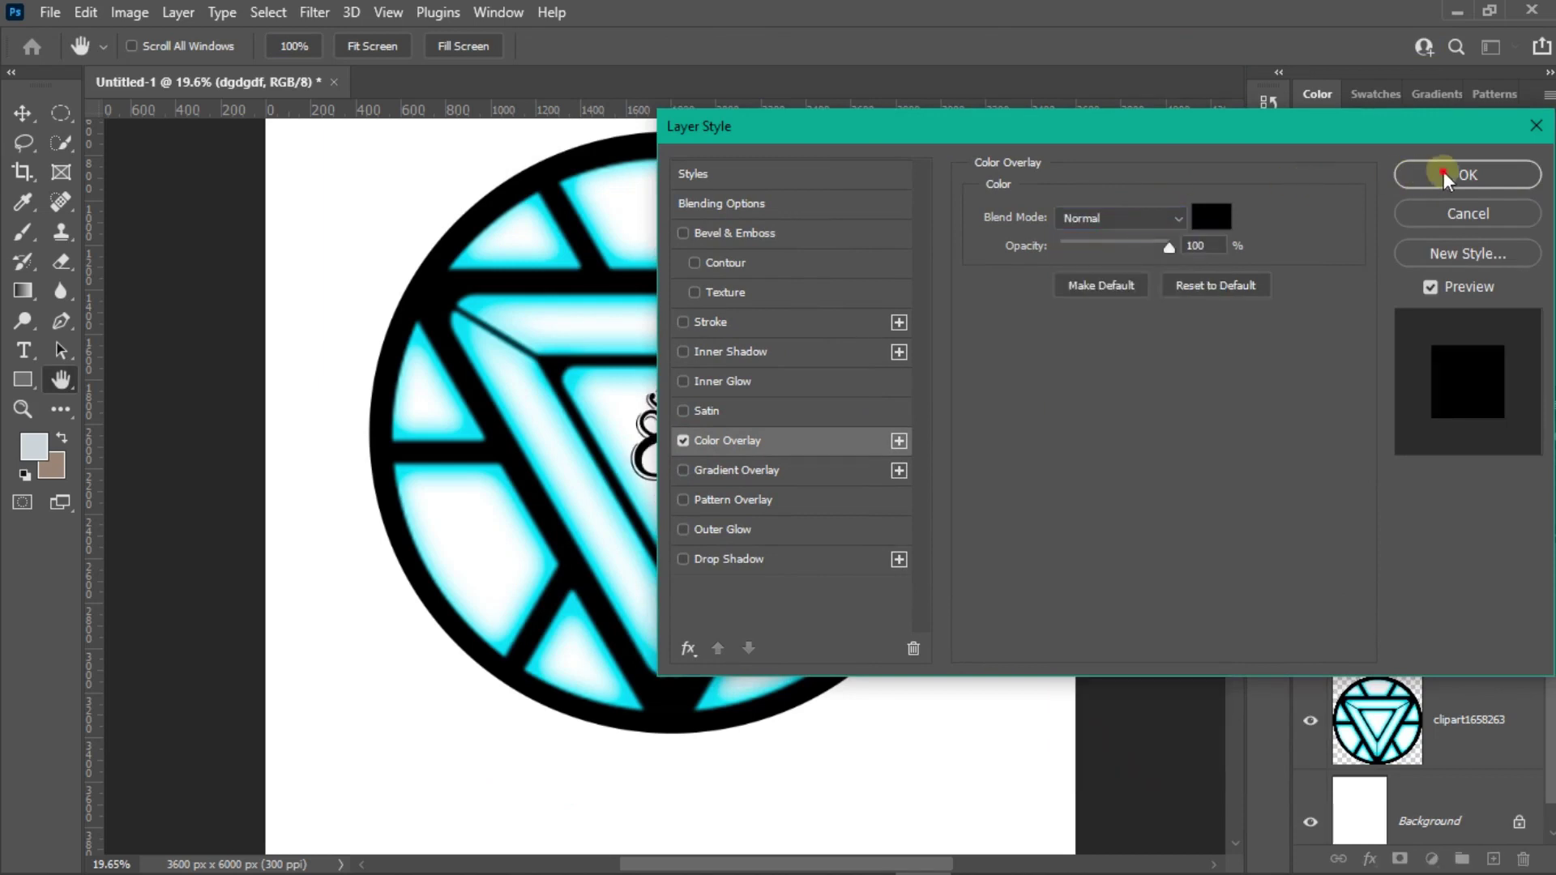
click(1443, 172)
Zoom in and resize the logo to about 6.25% inside the reactor's central triangle.
scroll(653, 249, up, 1)
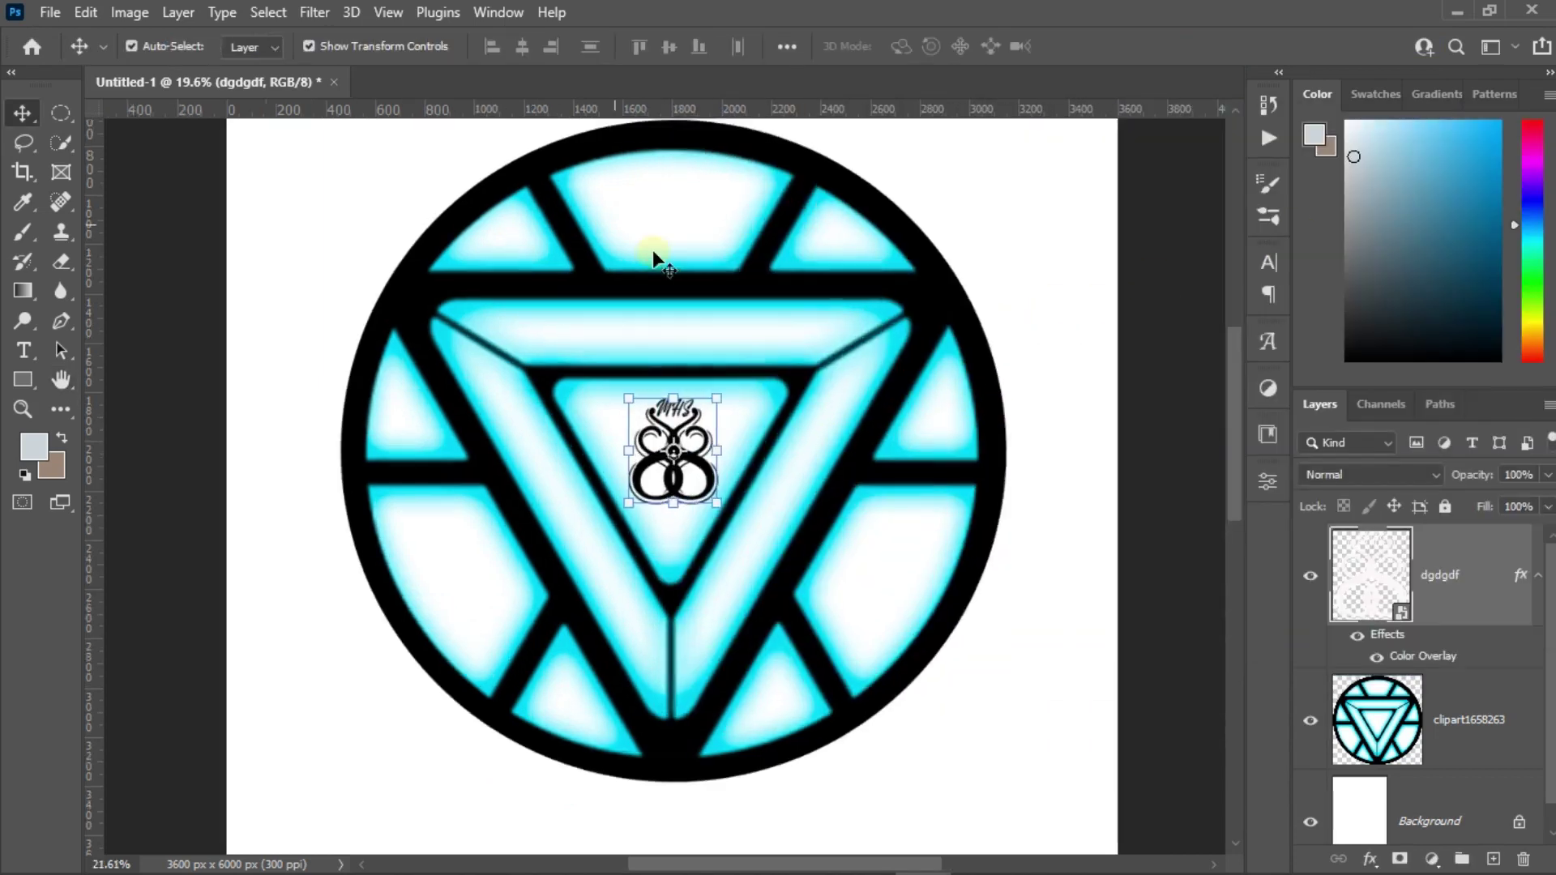
scroll(681, 405, up, 1)
scroll(712, 560, up, 1)
drag(676, 554, 676, 562)
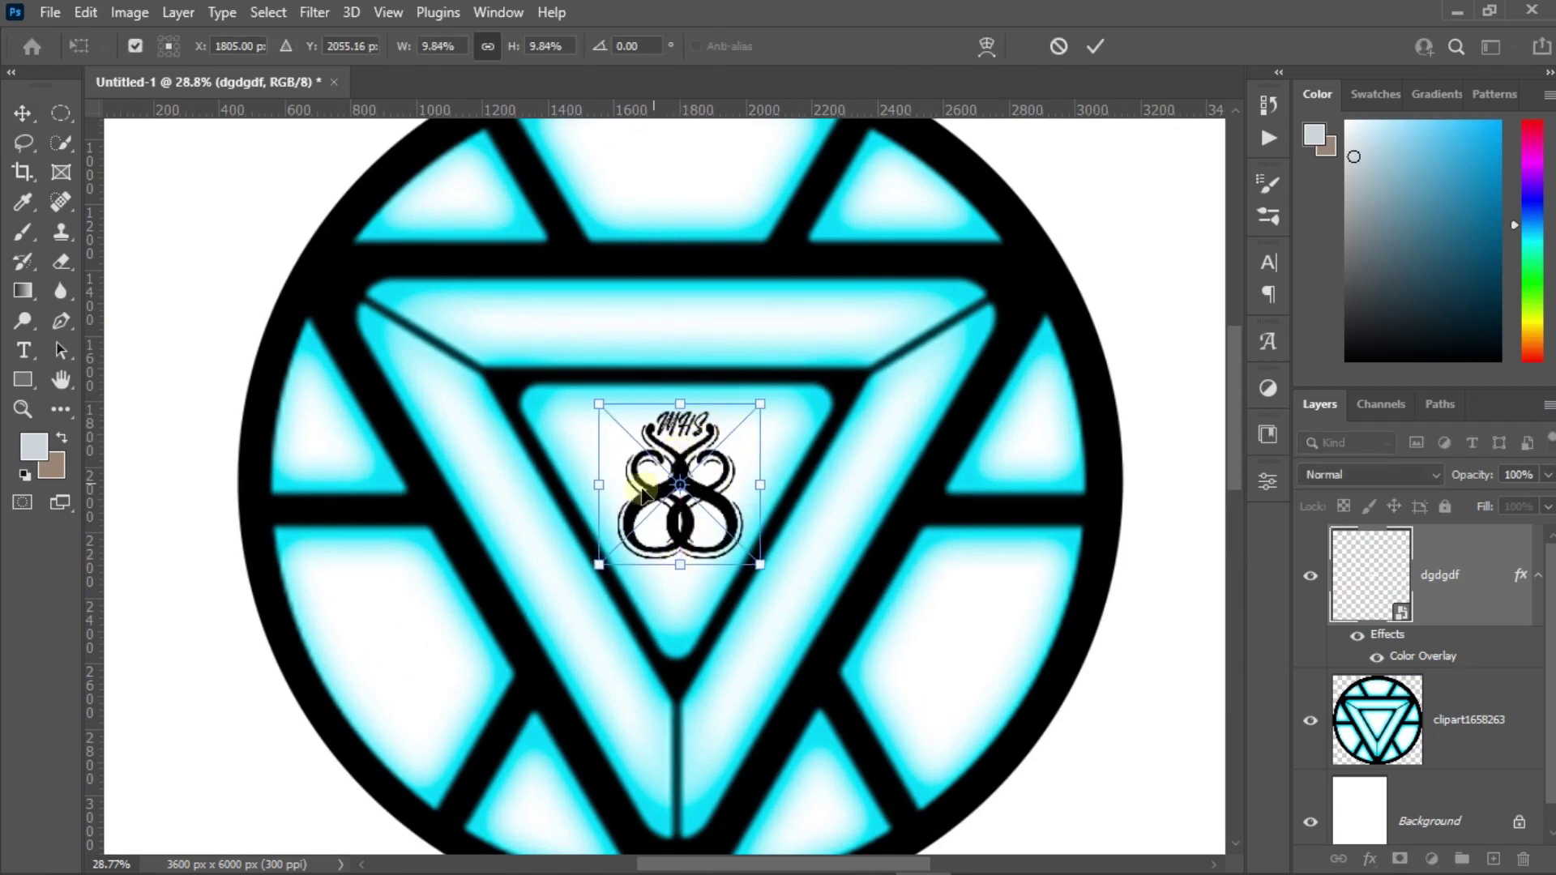
click(1108, 42)
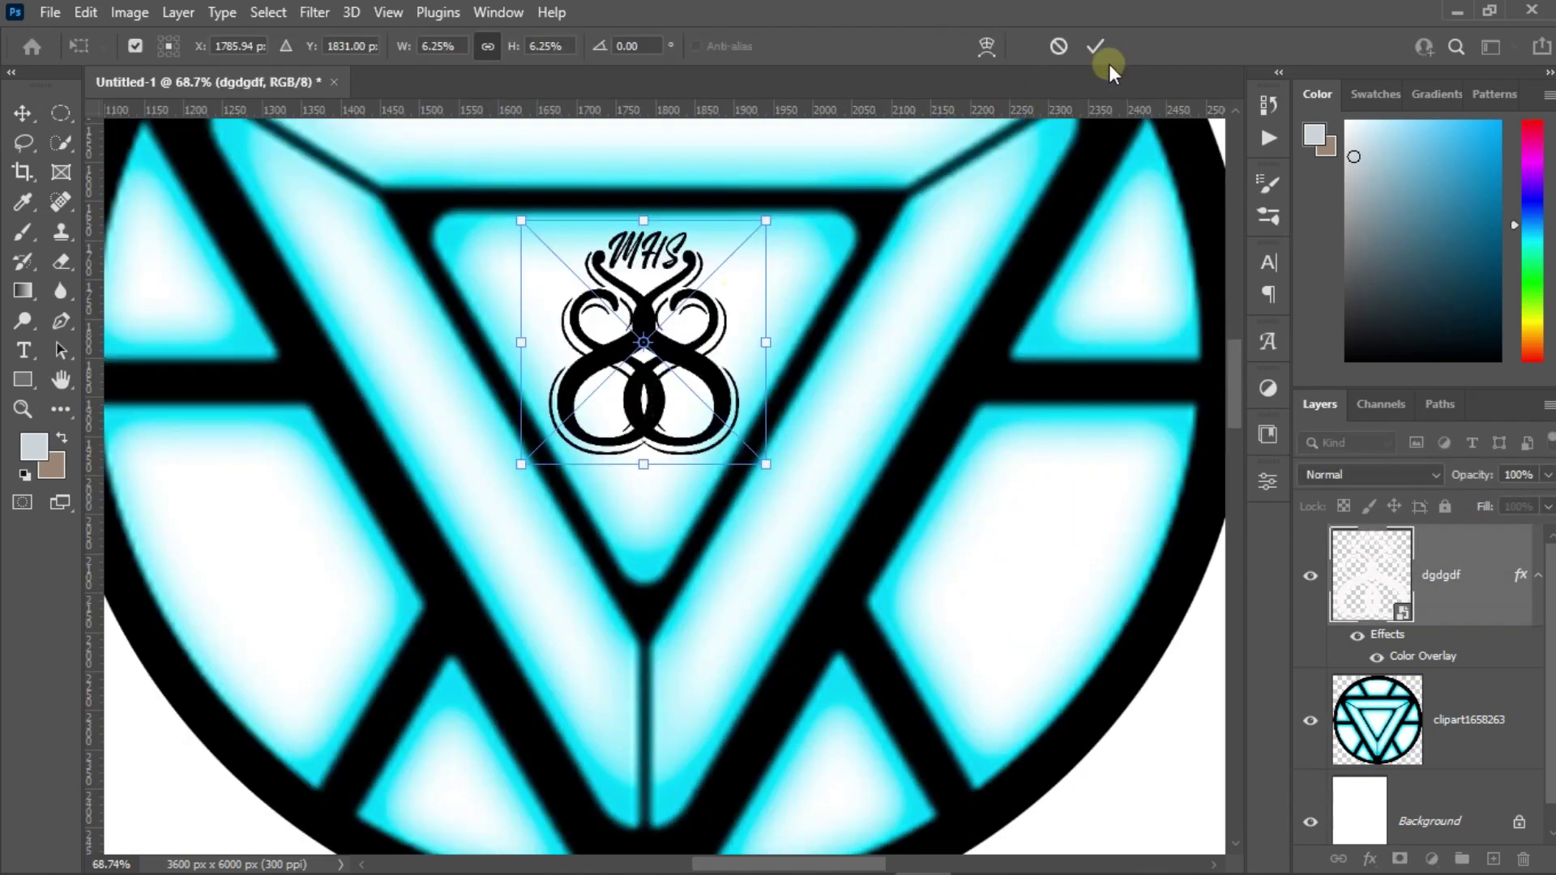
click(1106, 47)
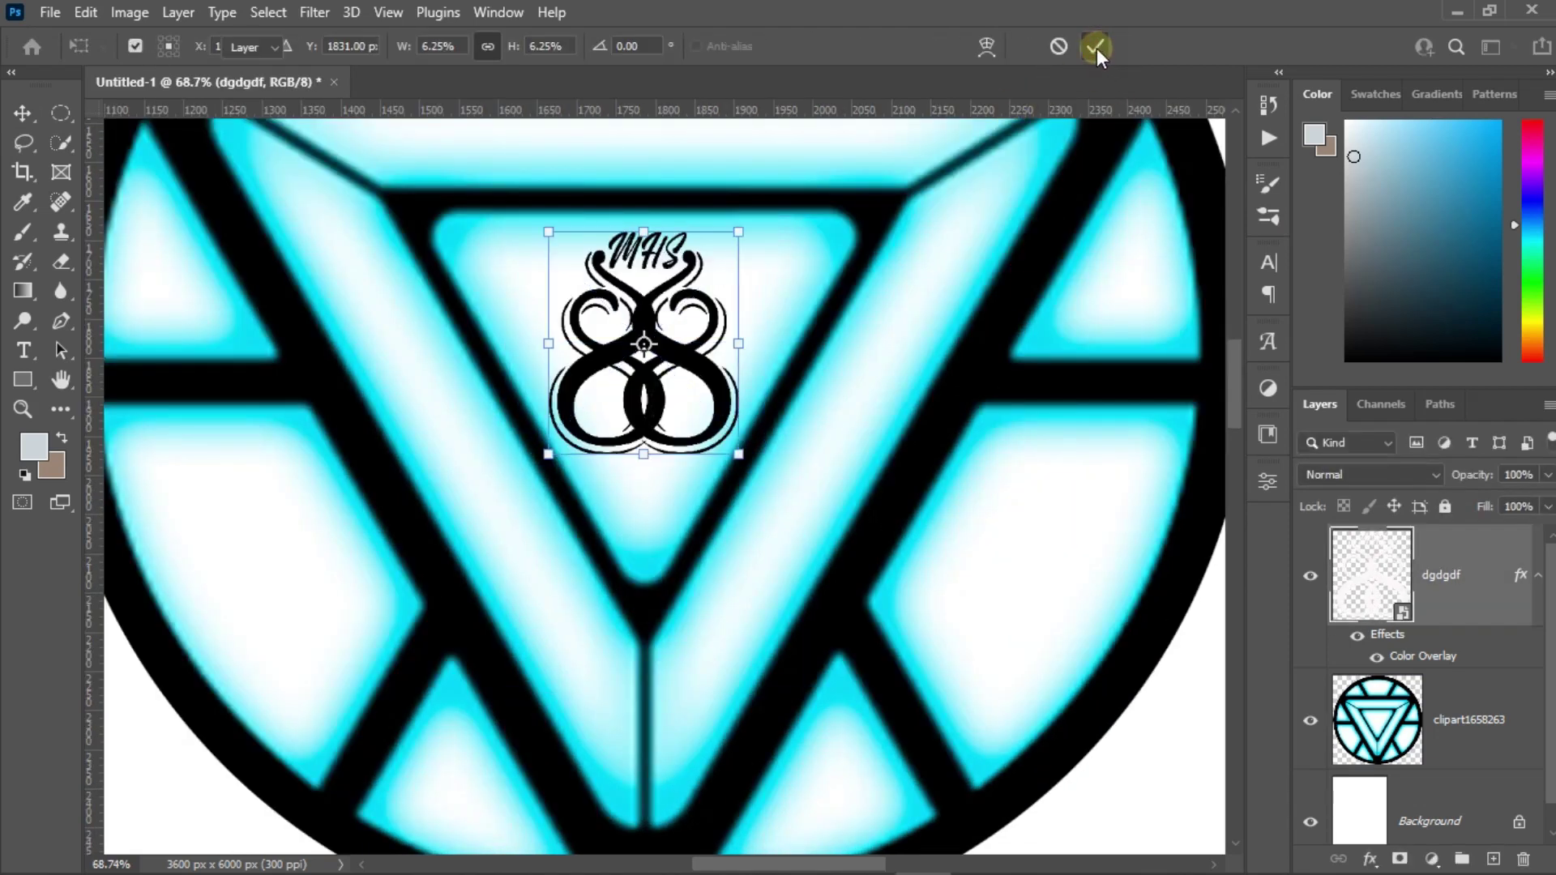
Select the arc reactor layer and zoom back out to view the whole canvas.
click(785, 180)
scroll(630, 218, down, 3)
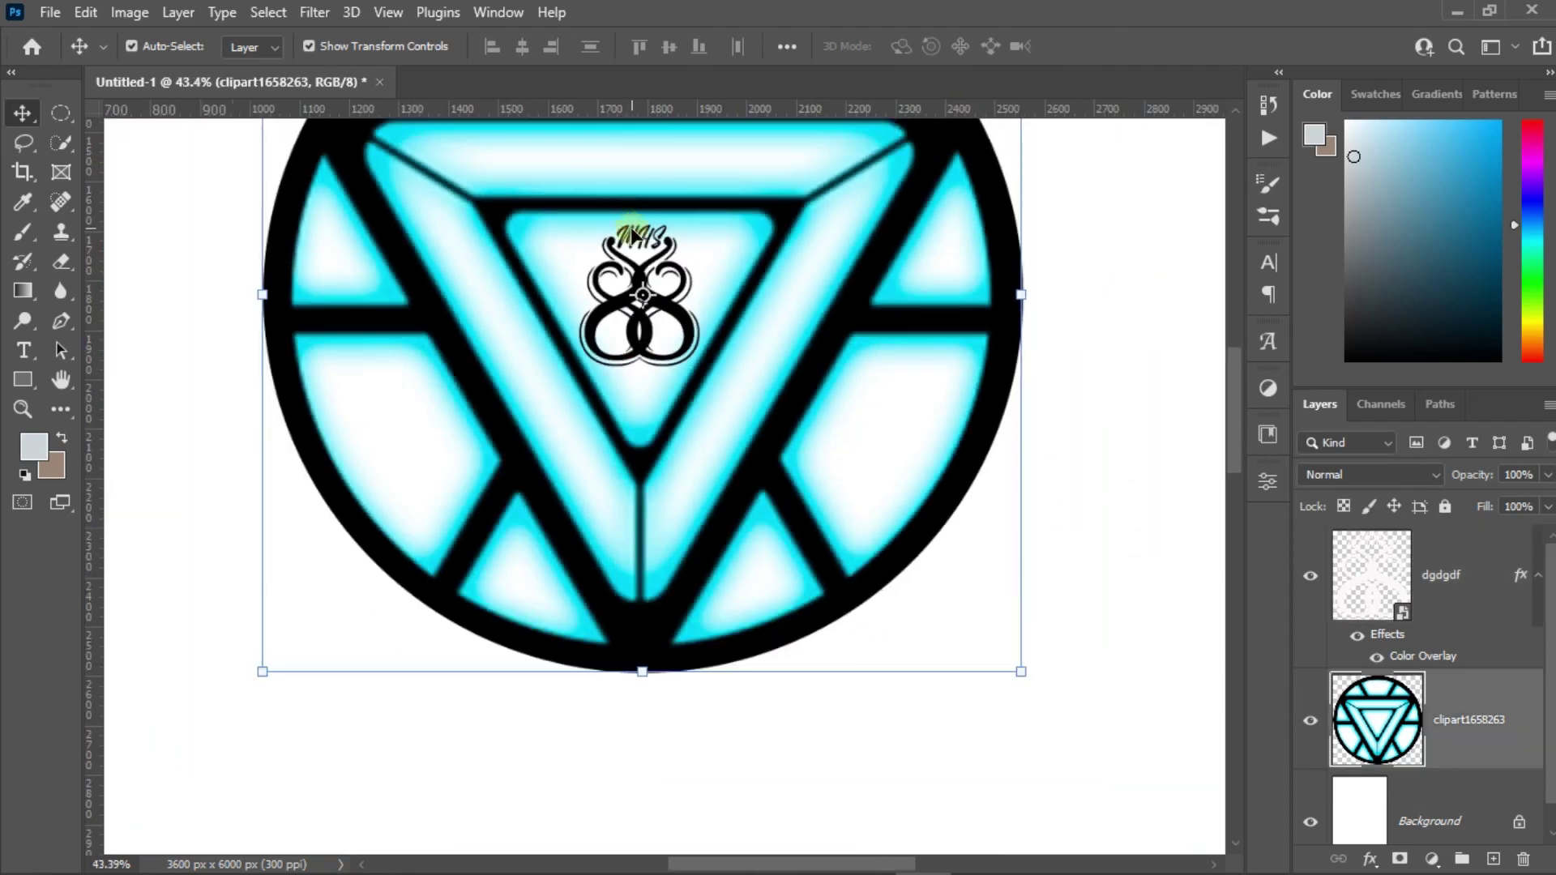
scroll(635, 235, up, 3)
click(836, 246)
scroll(695, 260, down, 2)
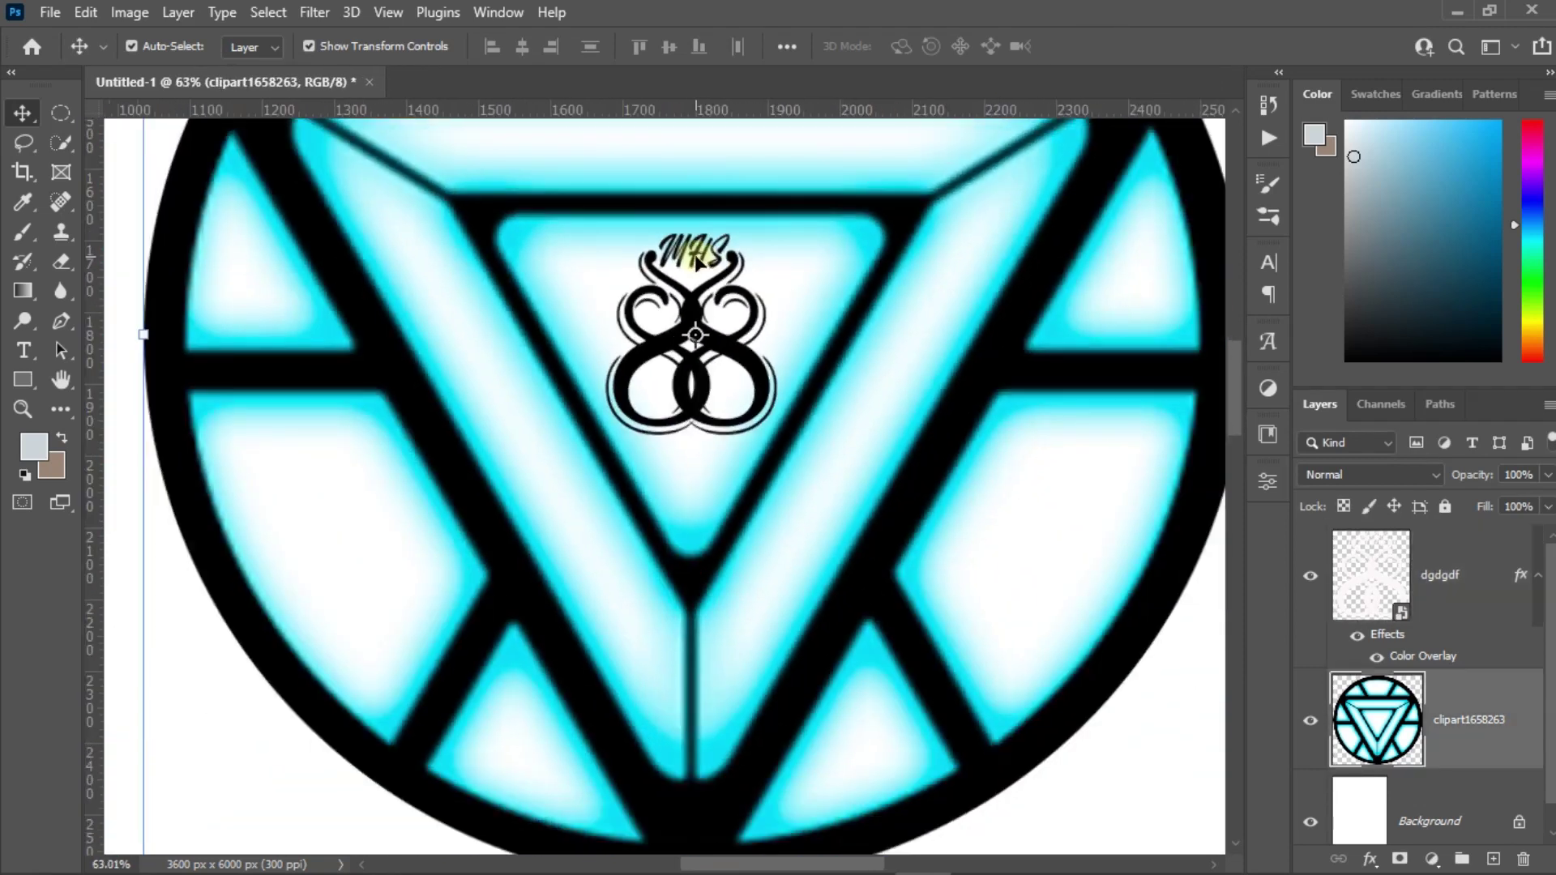
scroll(695, 259, down, 2)
scroll(693, 340, down, 1)
scroll(691, 425, down, 1)
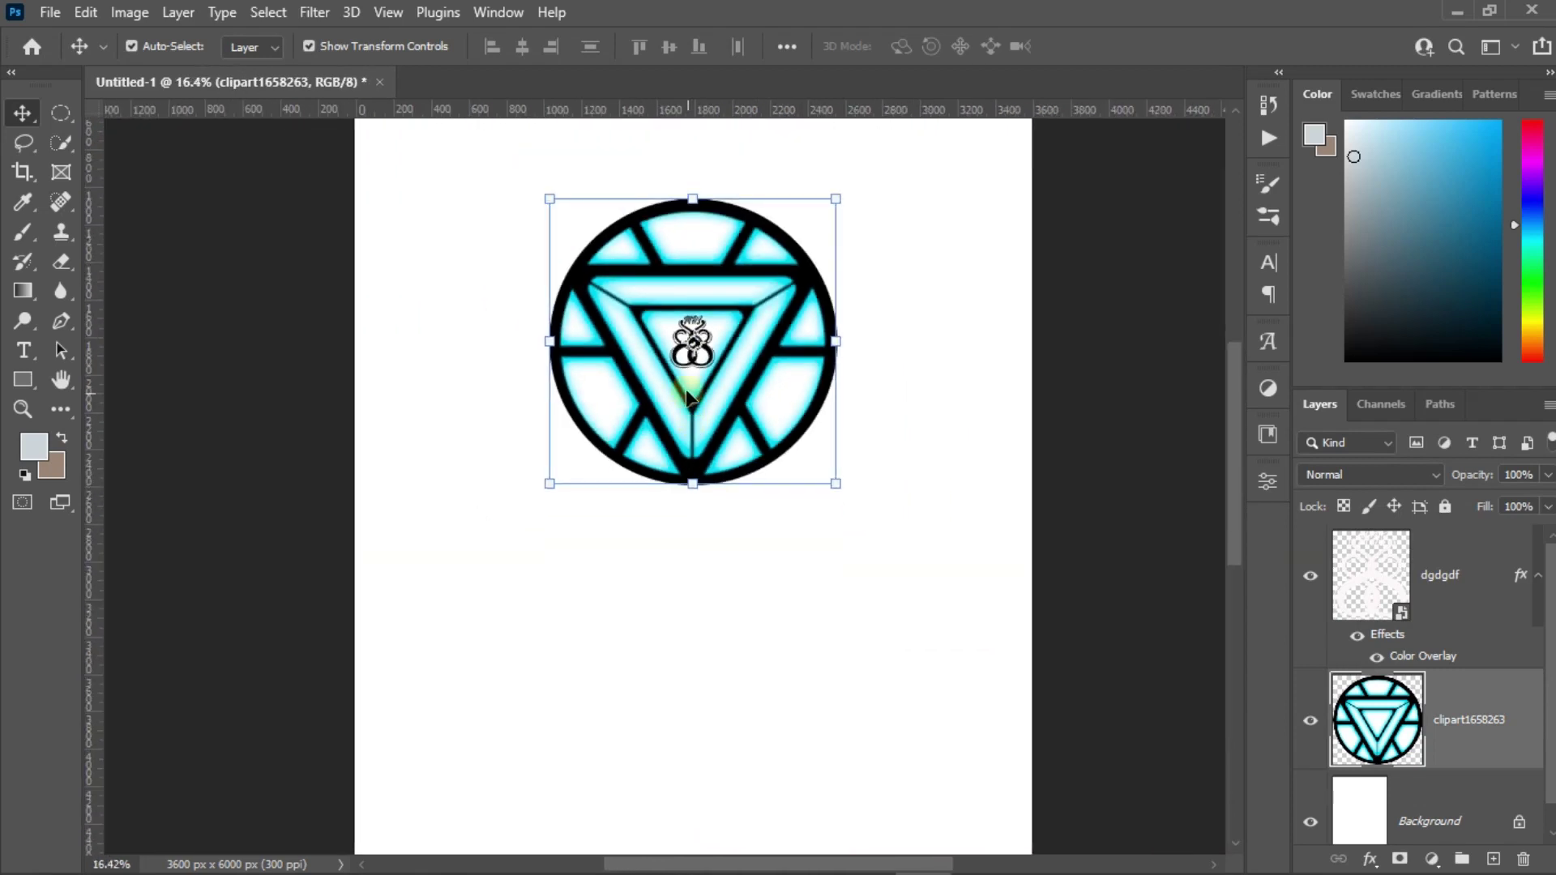
scroll(687, 364, down, 1)
scroll(667, 227, up, 1)
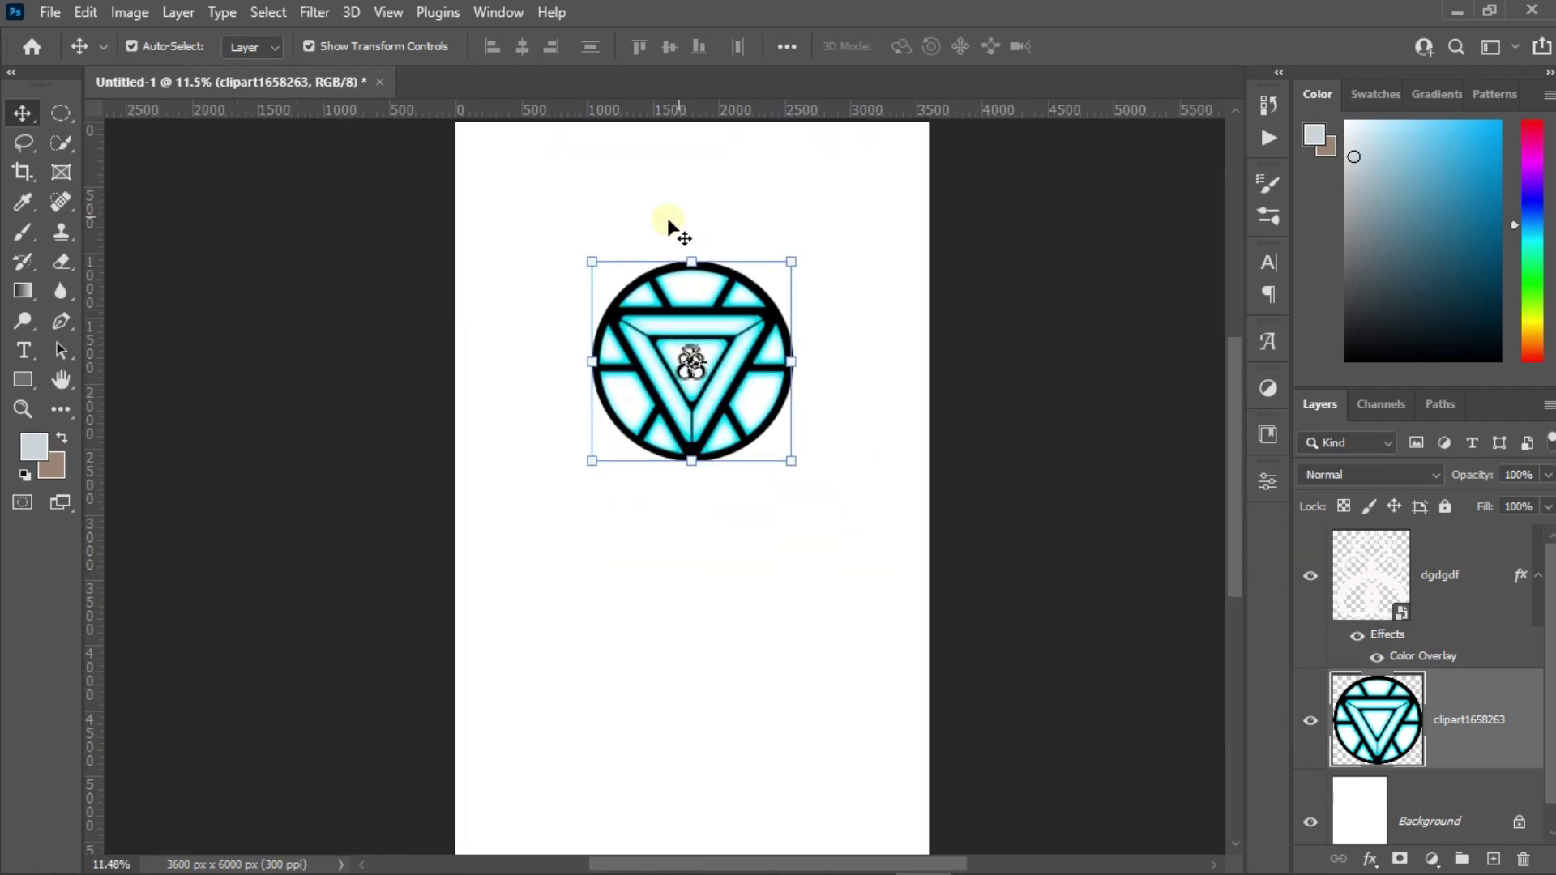
scroll(628, 237, down, 1)
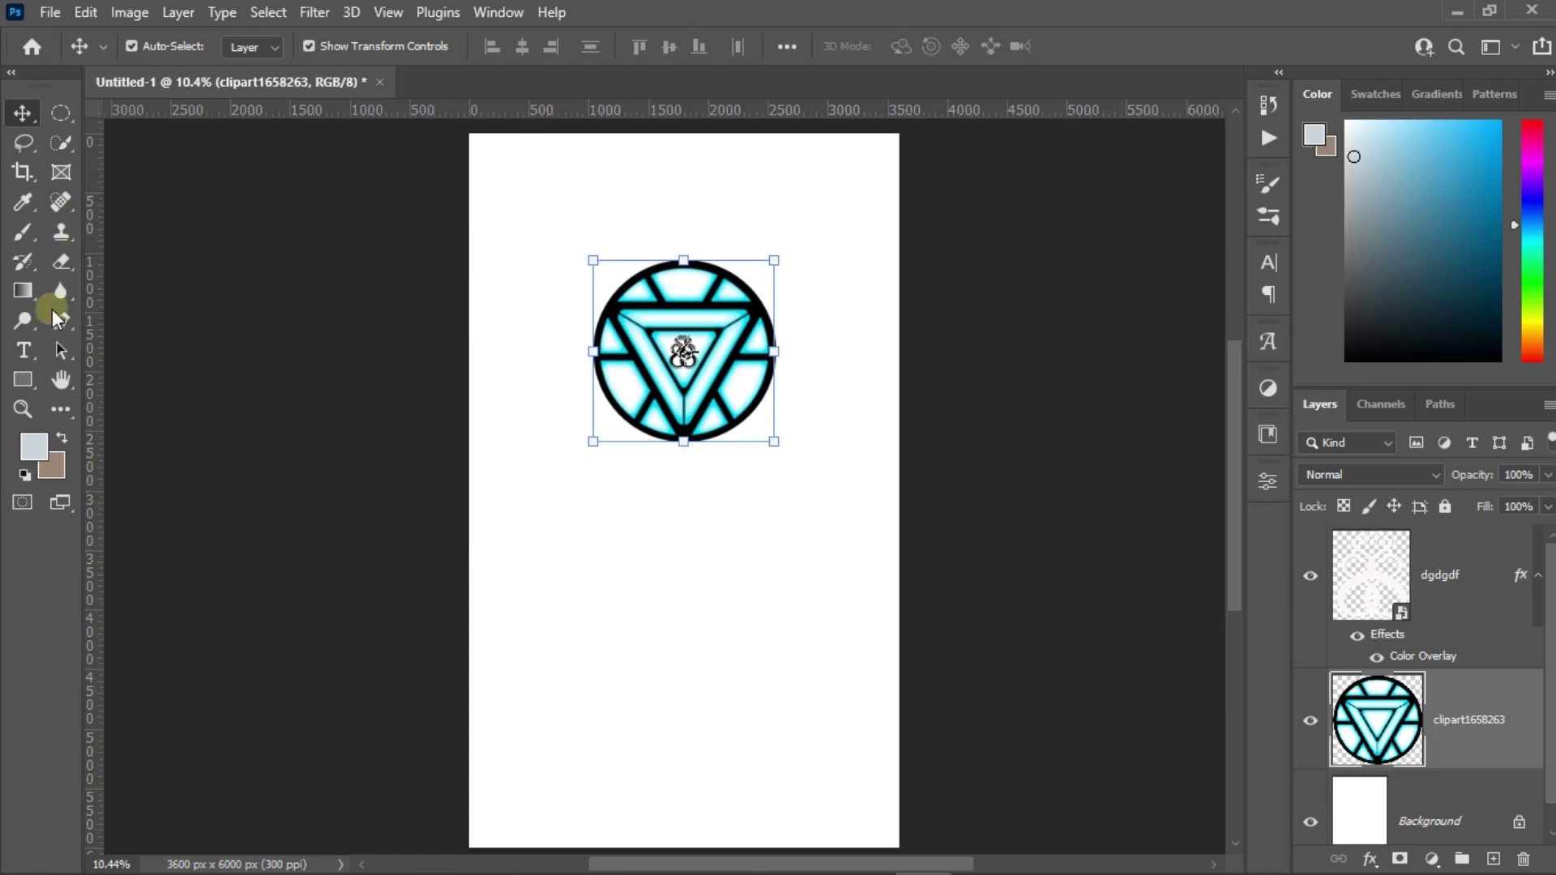
Draw a black 408 × 6029 px rectangle spanning the full canvas height, then select it.
click(23, 380)
mouse_move(649, 134)
mouse_down()
mouse_move(695, 845)
mouse_move(759, 829)
mouse_up()
scroll(695, 845, up, 3)
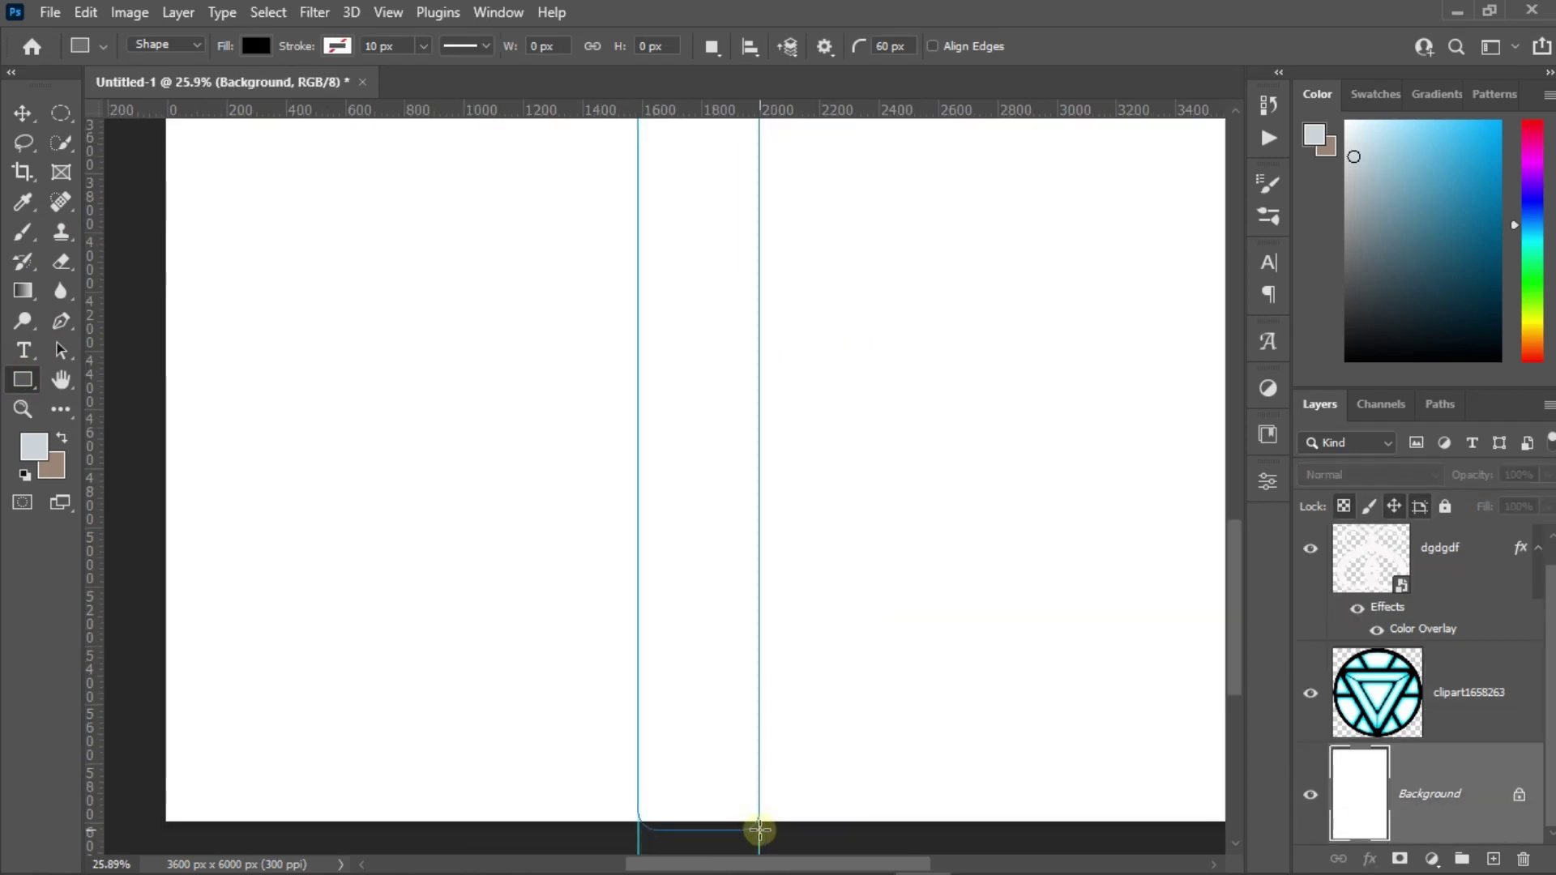
scroll(765, 314, down, 2)
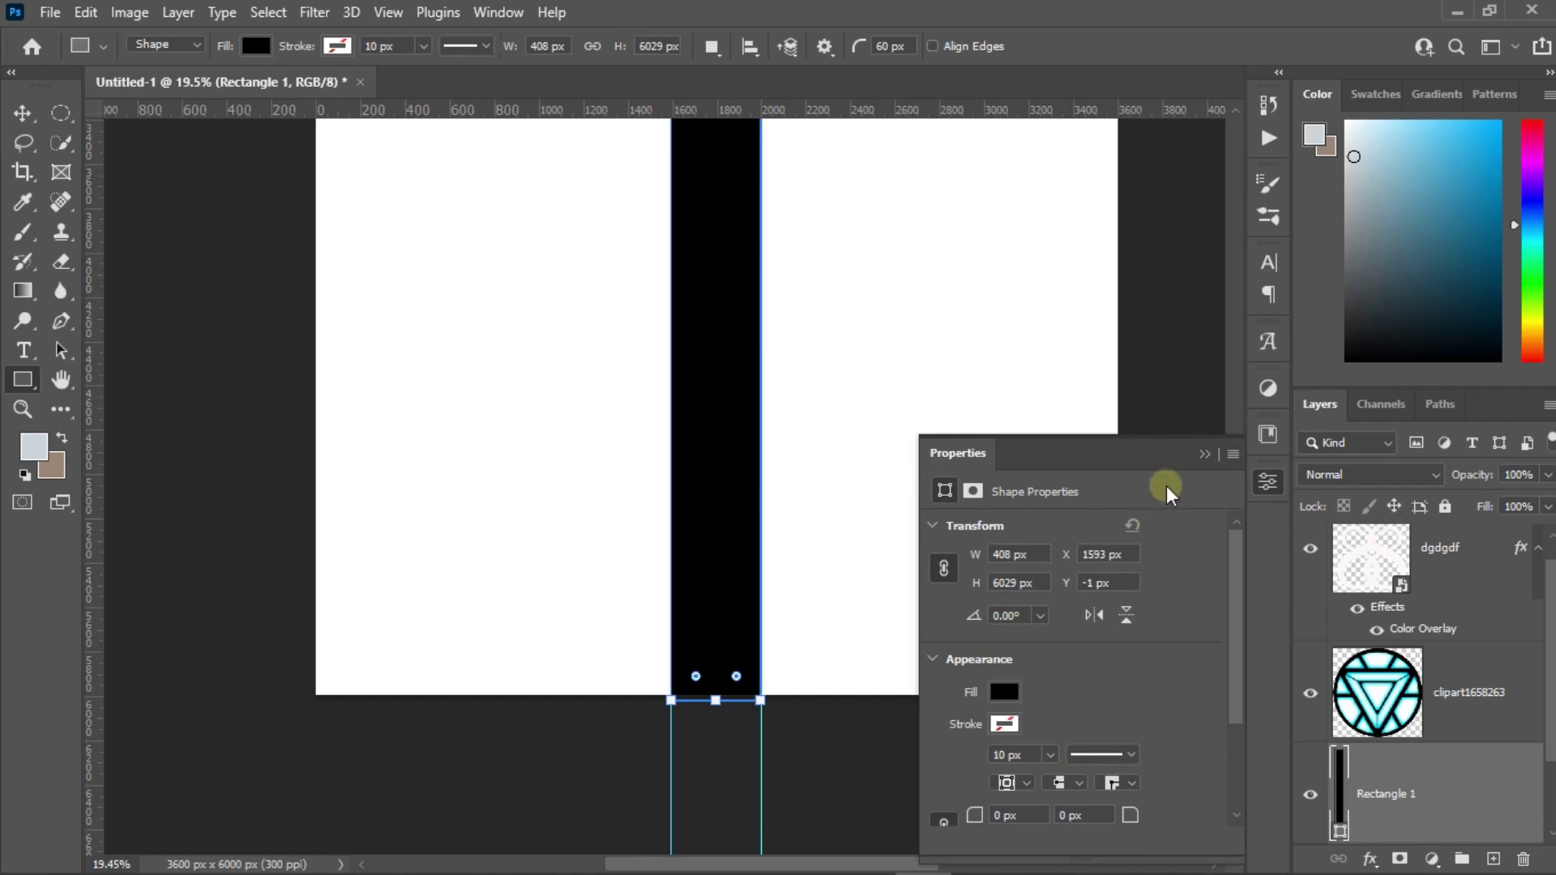
click(1213, 464)
key(v)
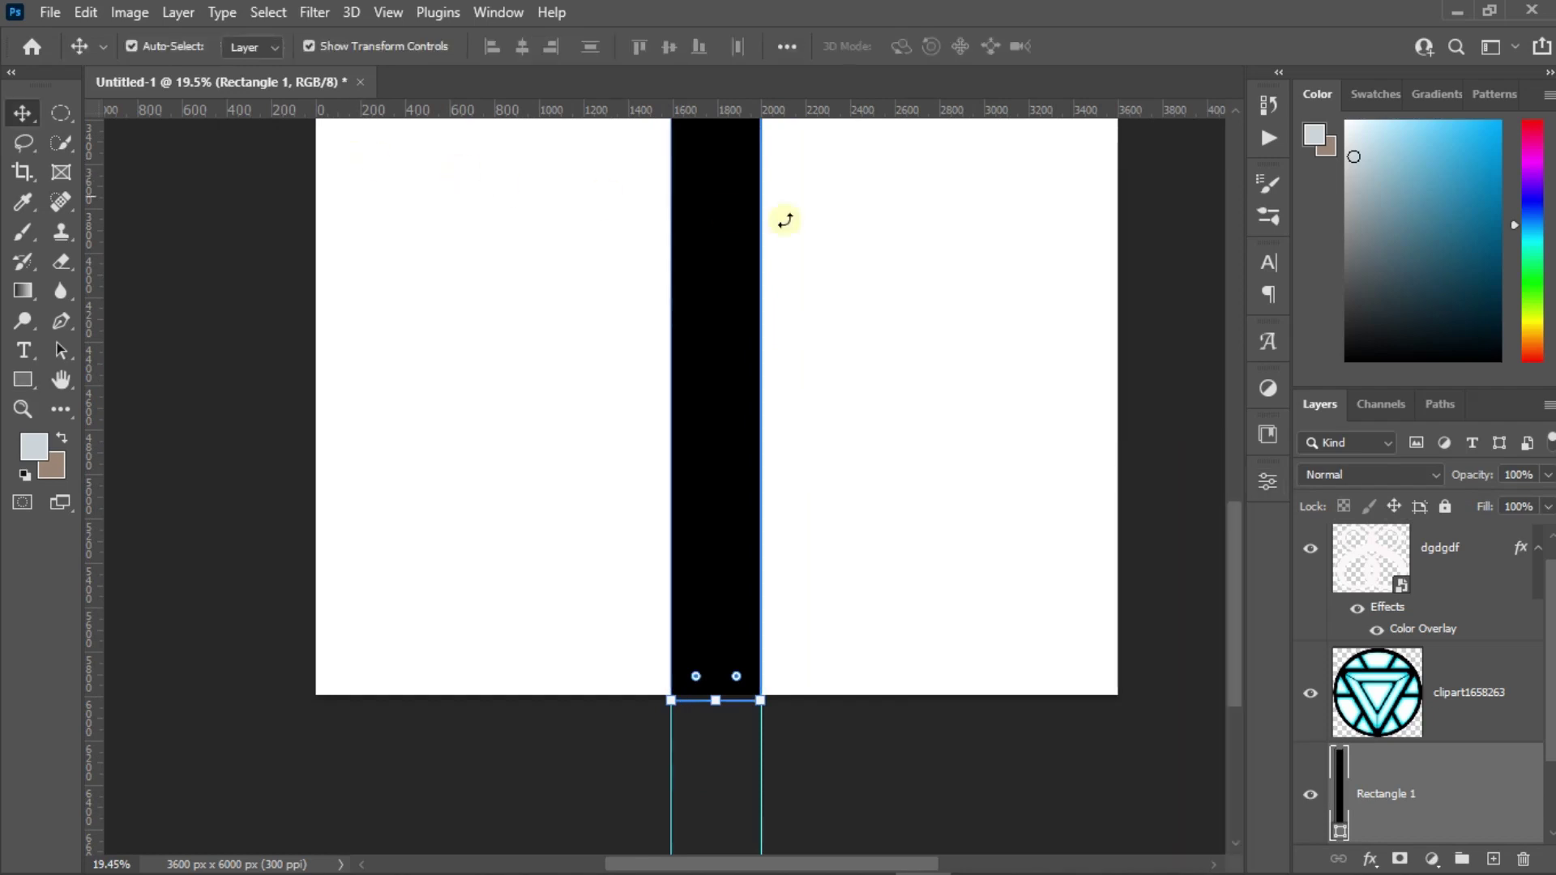
key(ctrl+0)
click(752, 174)
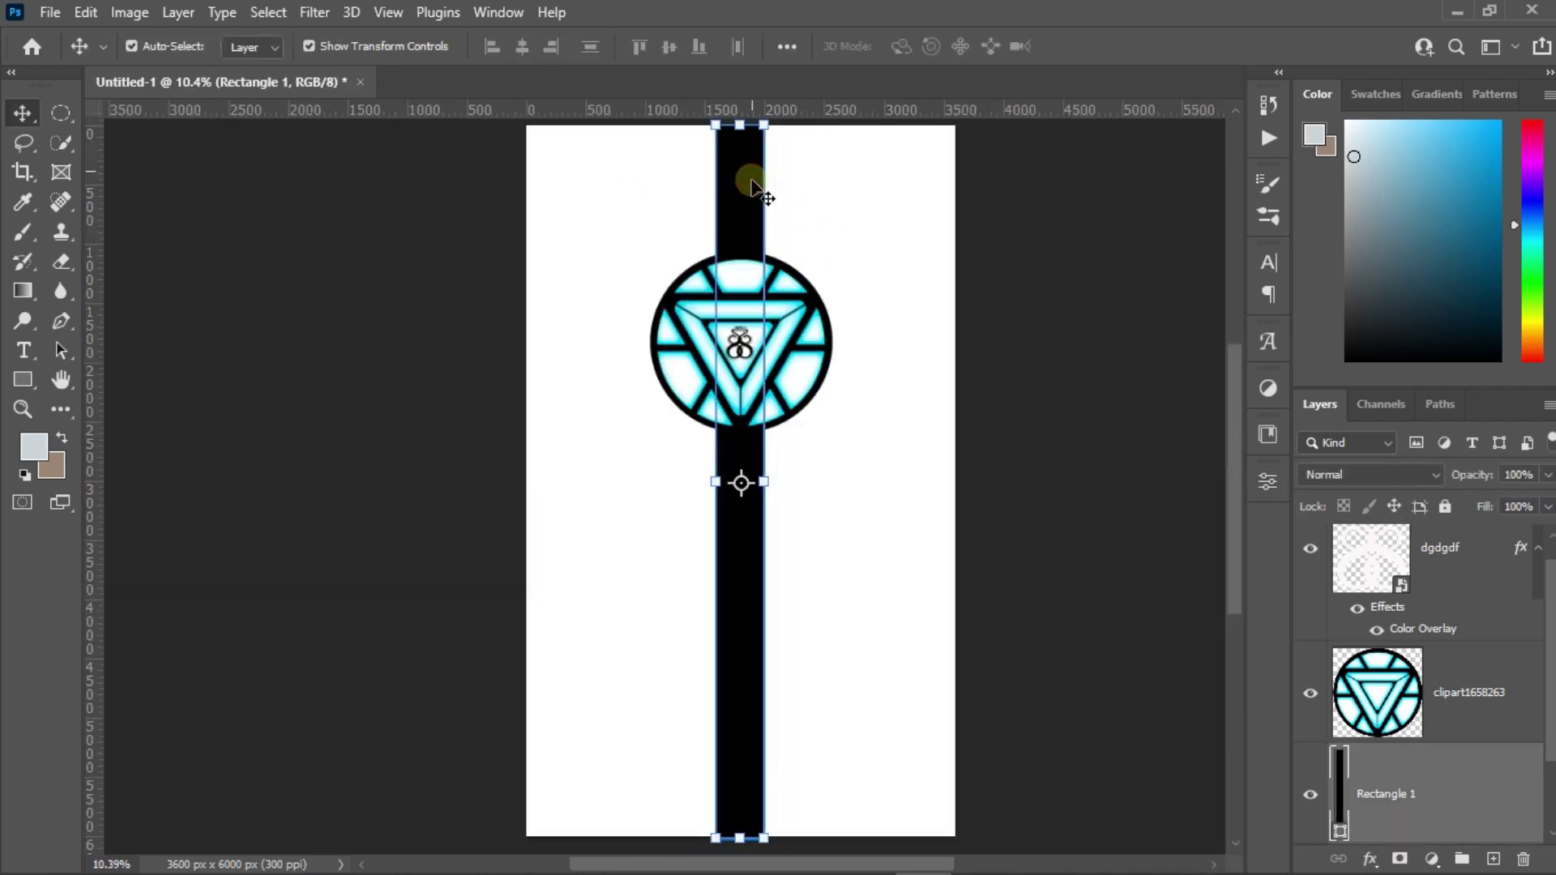
Give Rectangle 1 a cyan Outer Glow: opacity 82%, noise 75%, spread 69%, size 38 px.
right_click(1471, 776)
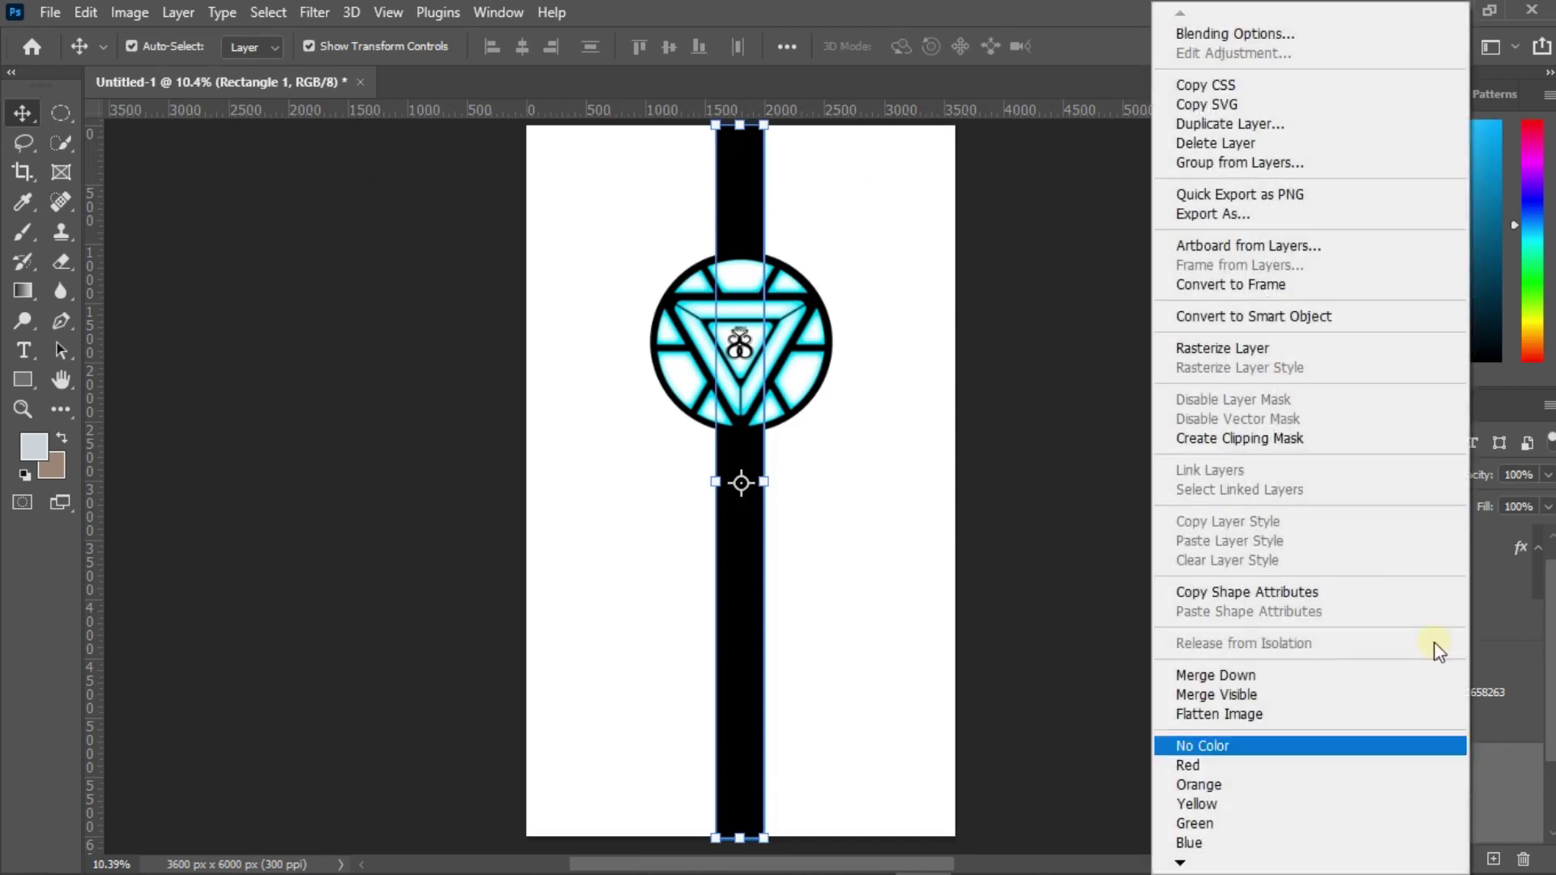
click(1237, 31)
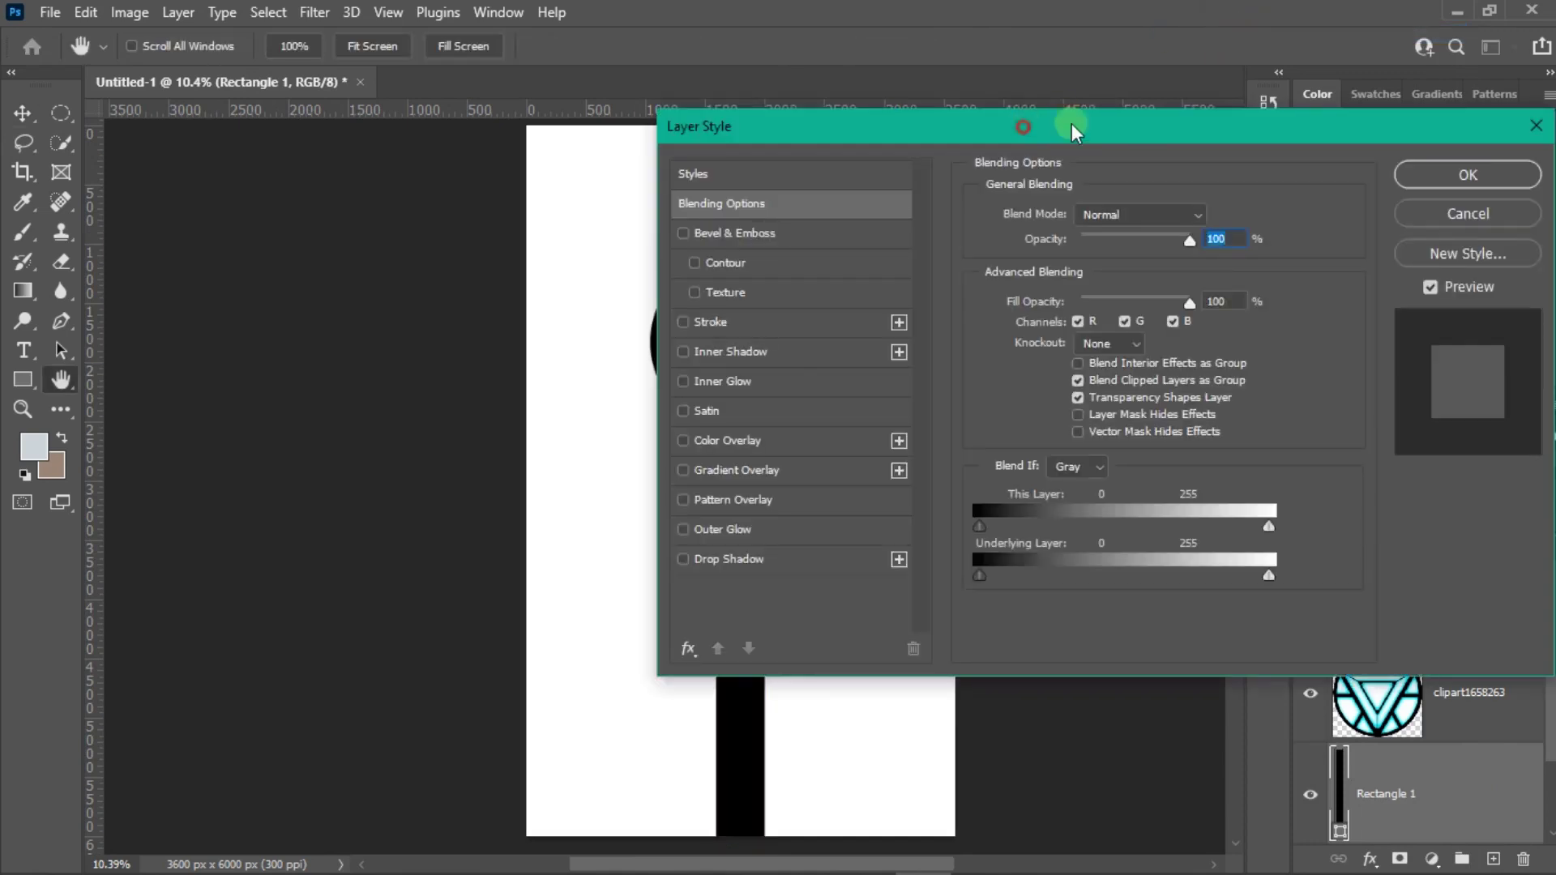
drag(1026, 121, 1209, 47)
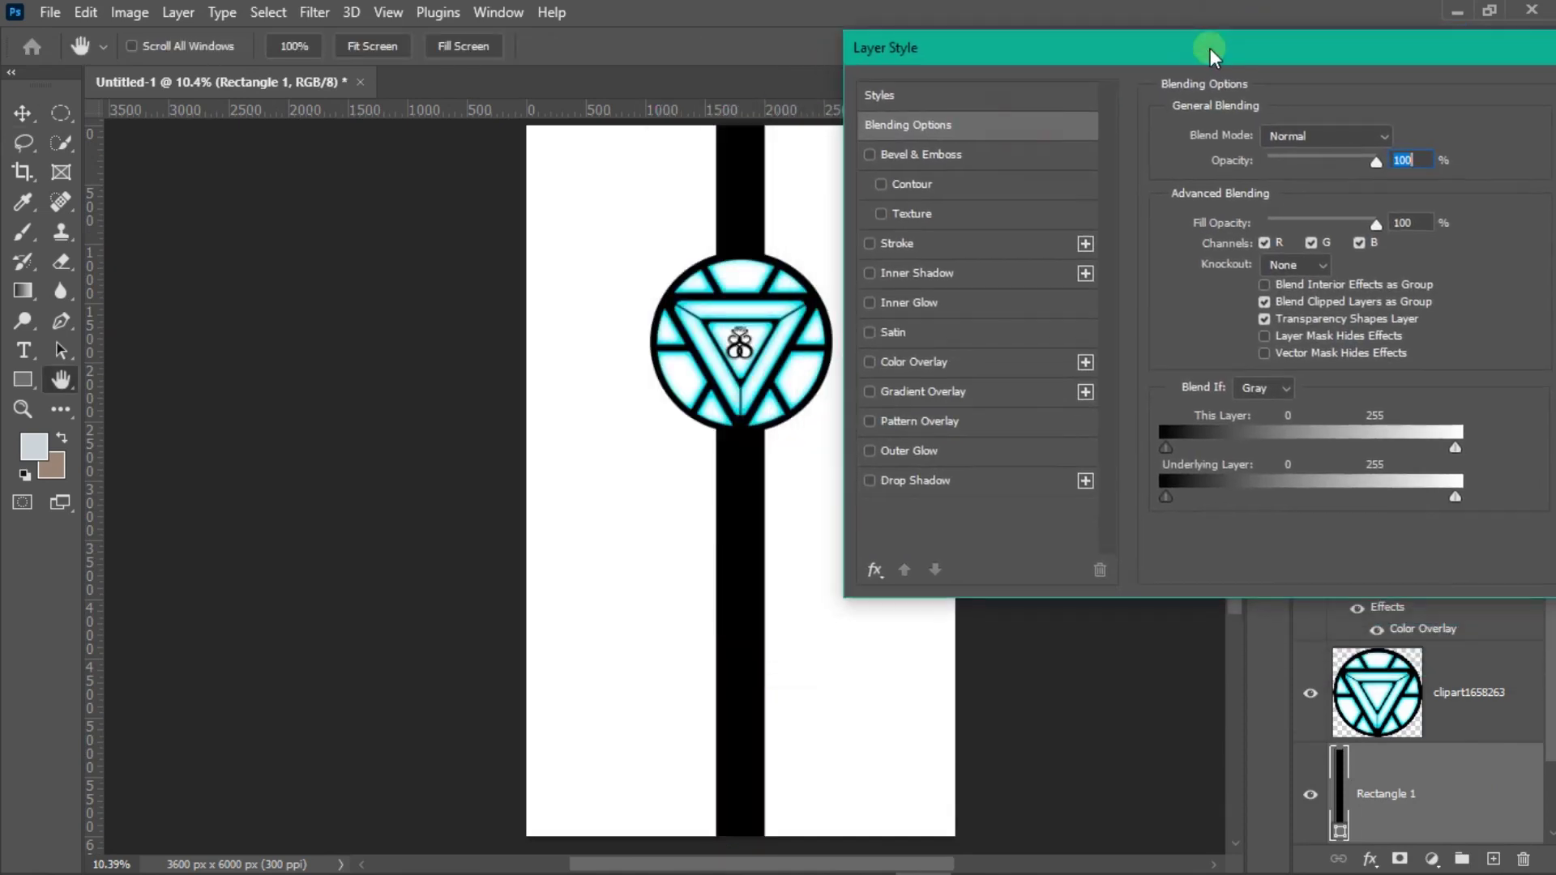
click(869, 450)
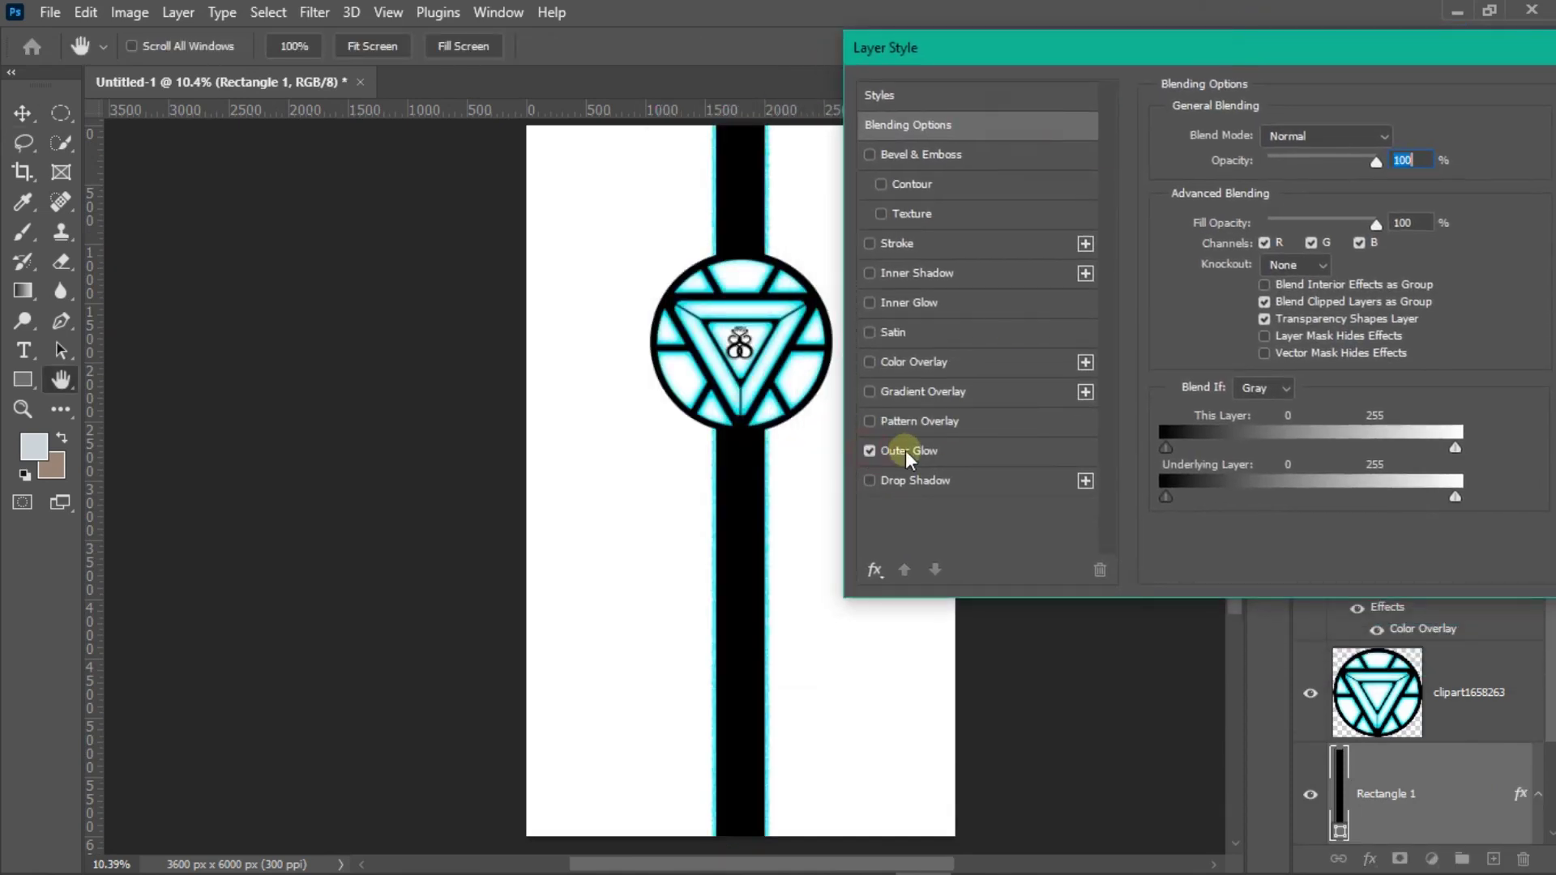
click(924, 449)
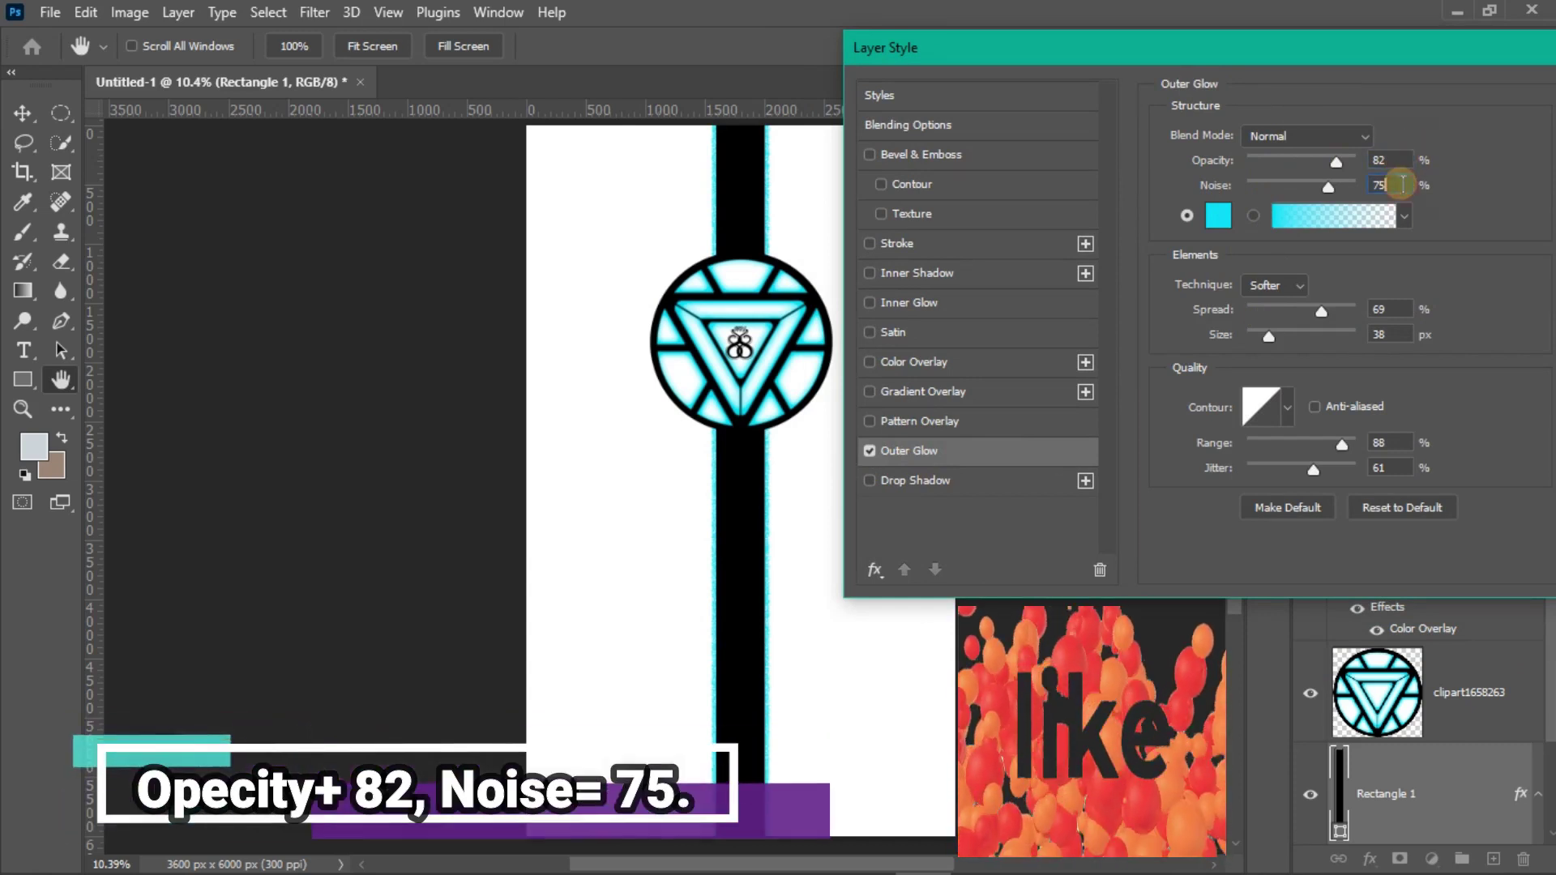
double_click(1382, 309)
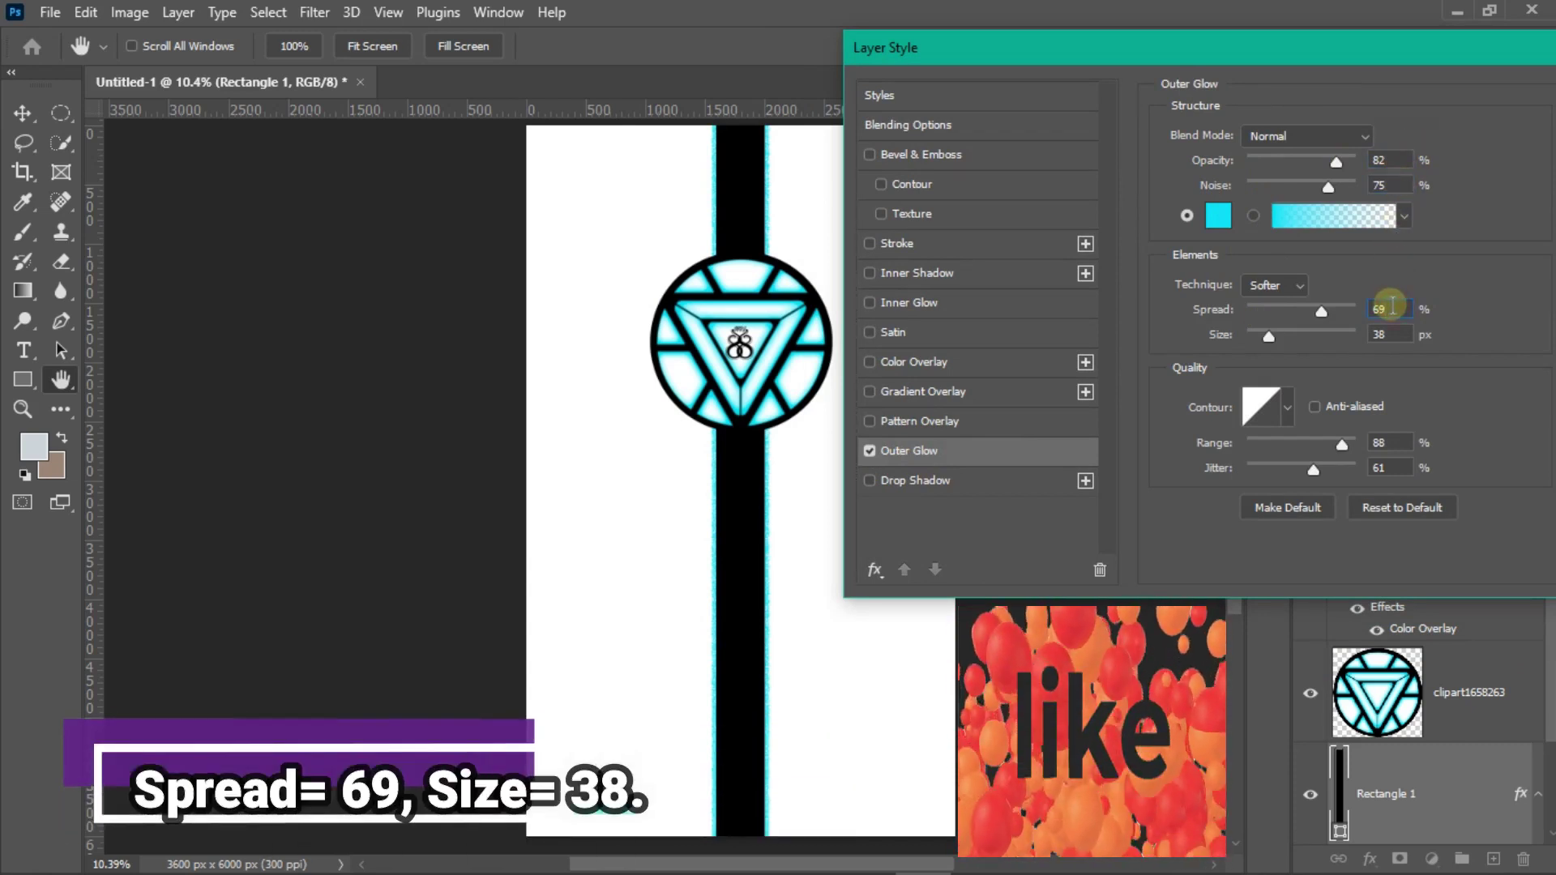
double_click(1387, 334)
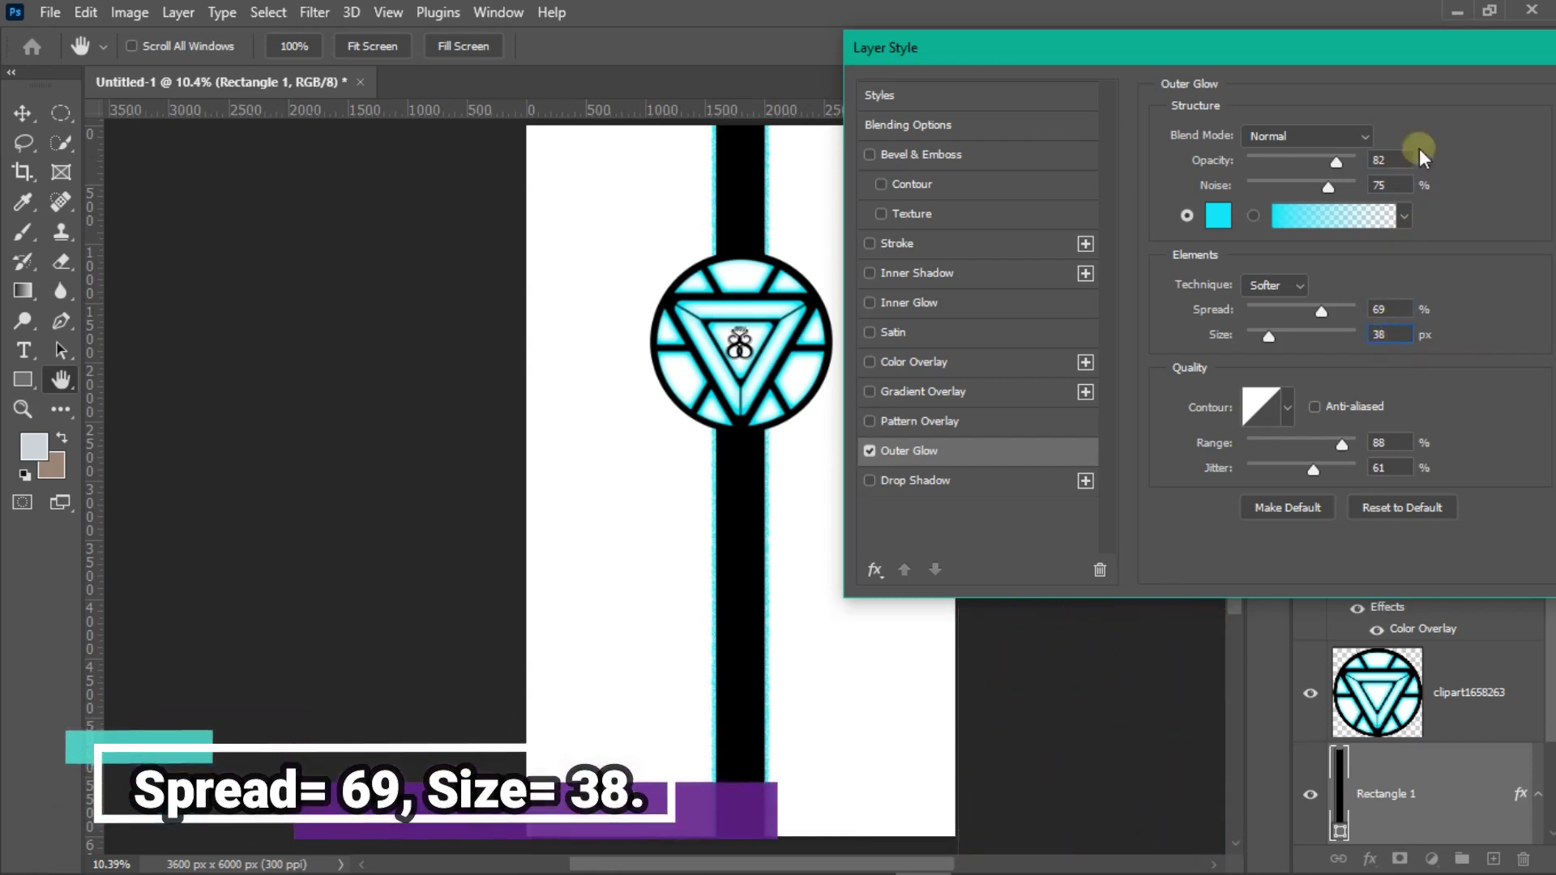
drag(1403, 47, 1310, 35)
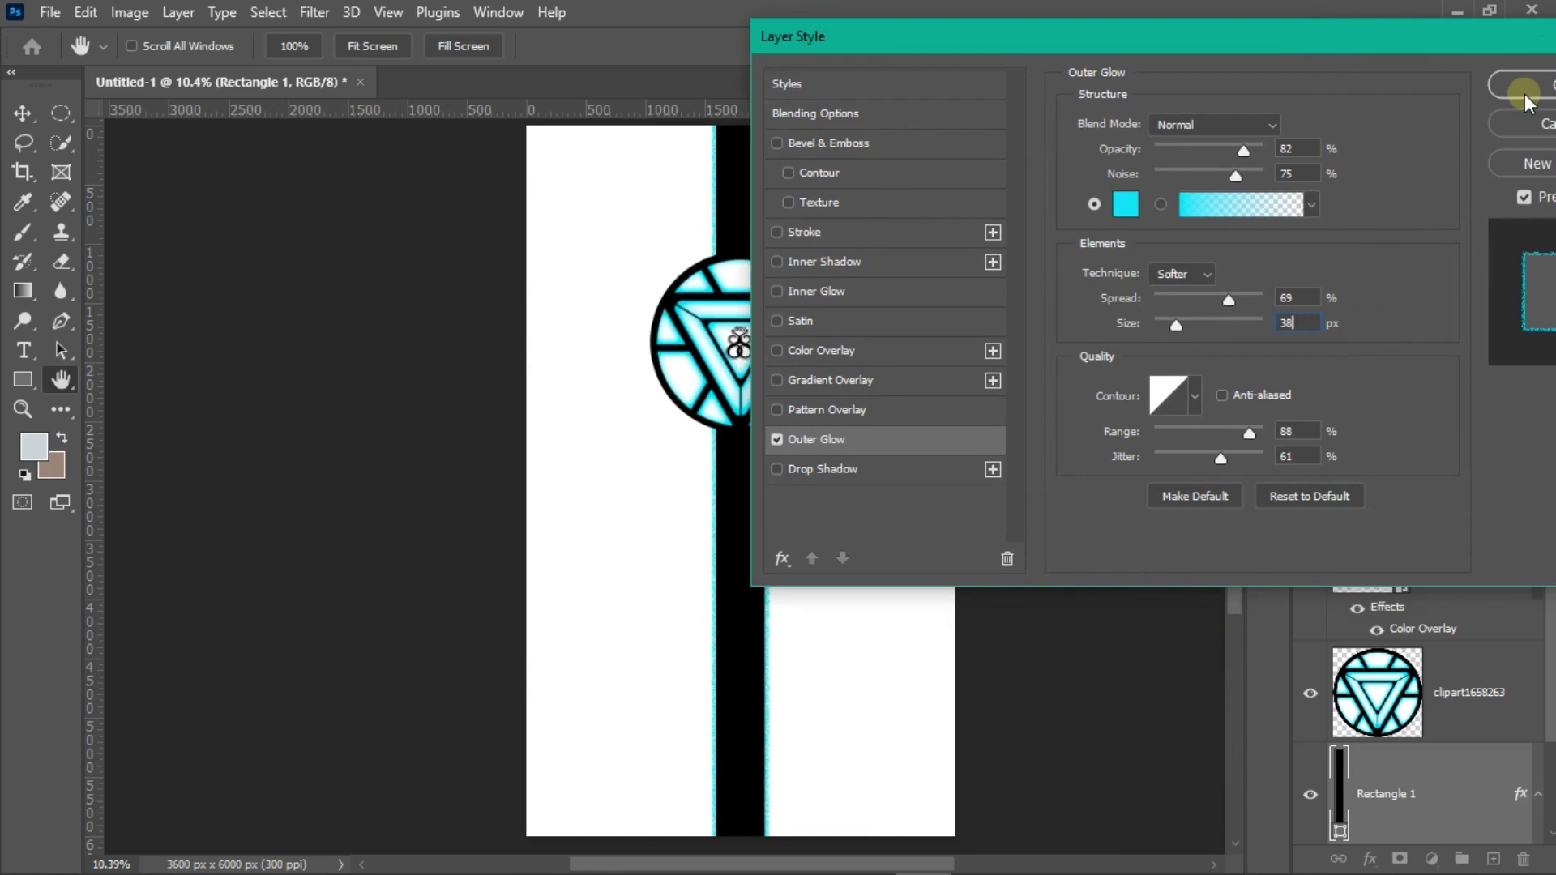
Apply the glow, duplicate the bar, and nudge the Rectangle 1 copy to the left.
click(1521, 84)
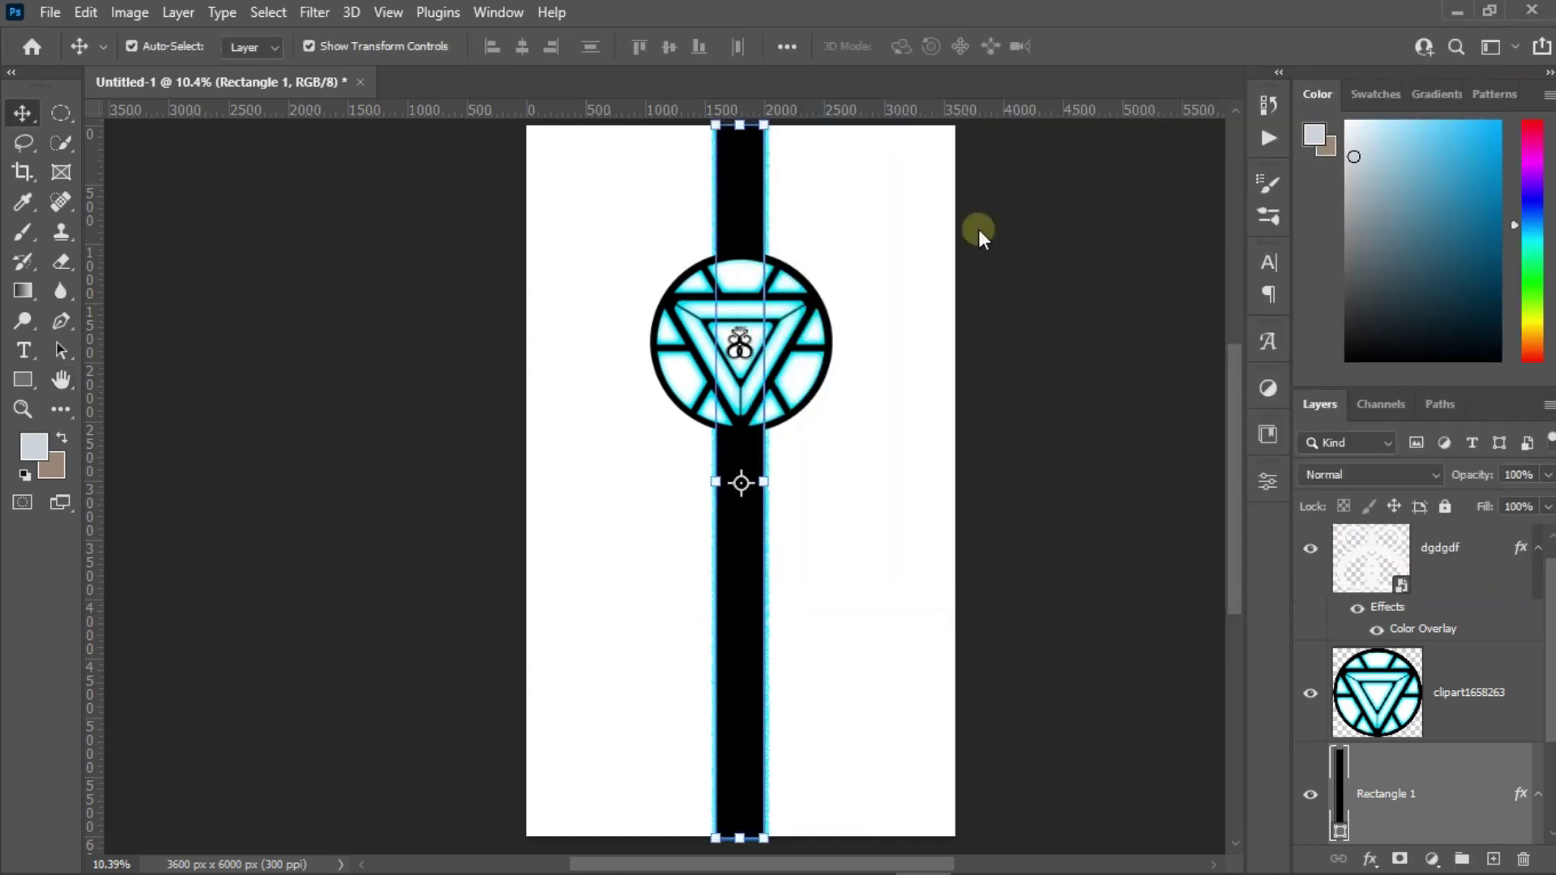
mouse_move(733, 216)
mouse_down()
mouse_move(682, 215)
mouse_move(794, 196)
mouse_up()
scroll(791, 195, up, 5)
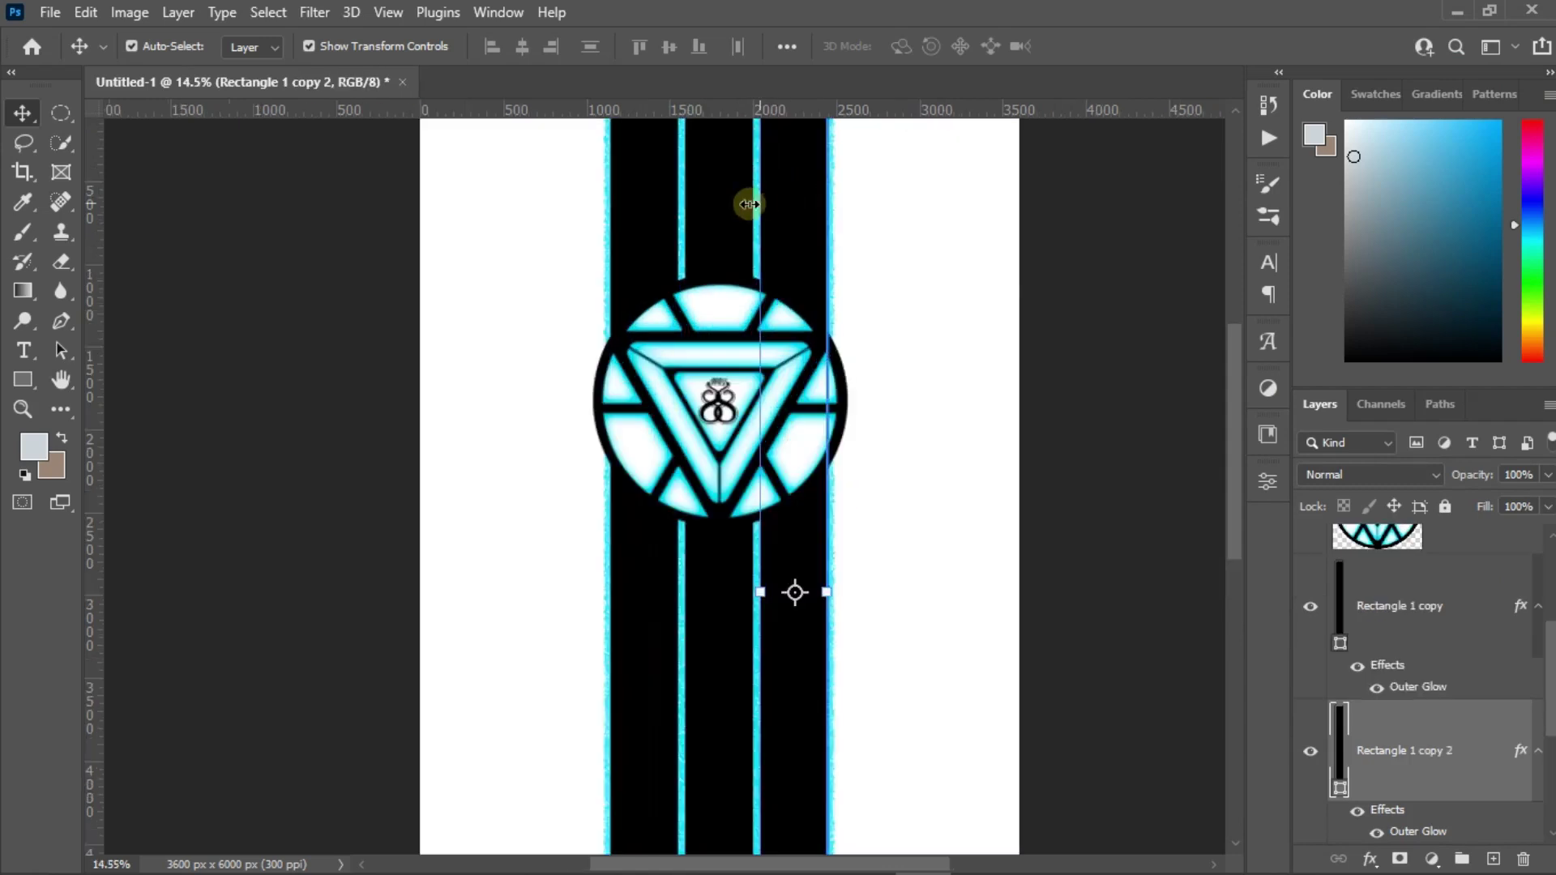
click(624, 292)
drag(624, 292, 600, 283)
Move Rectangle 1 copy 2 to the right so the three bars sit evenly spaced.
drag(819, 270, 846, 270)
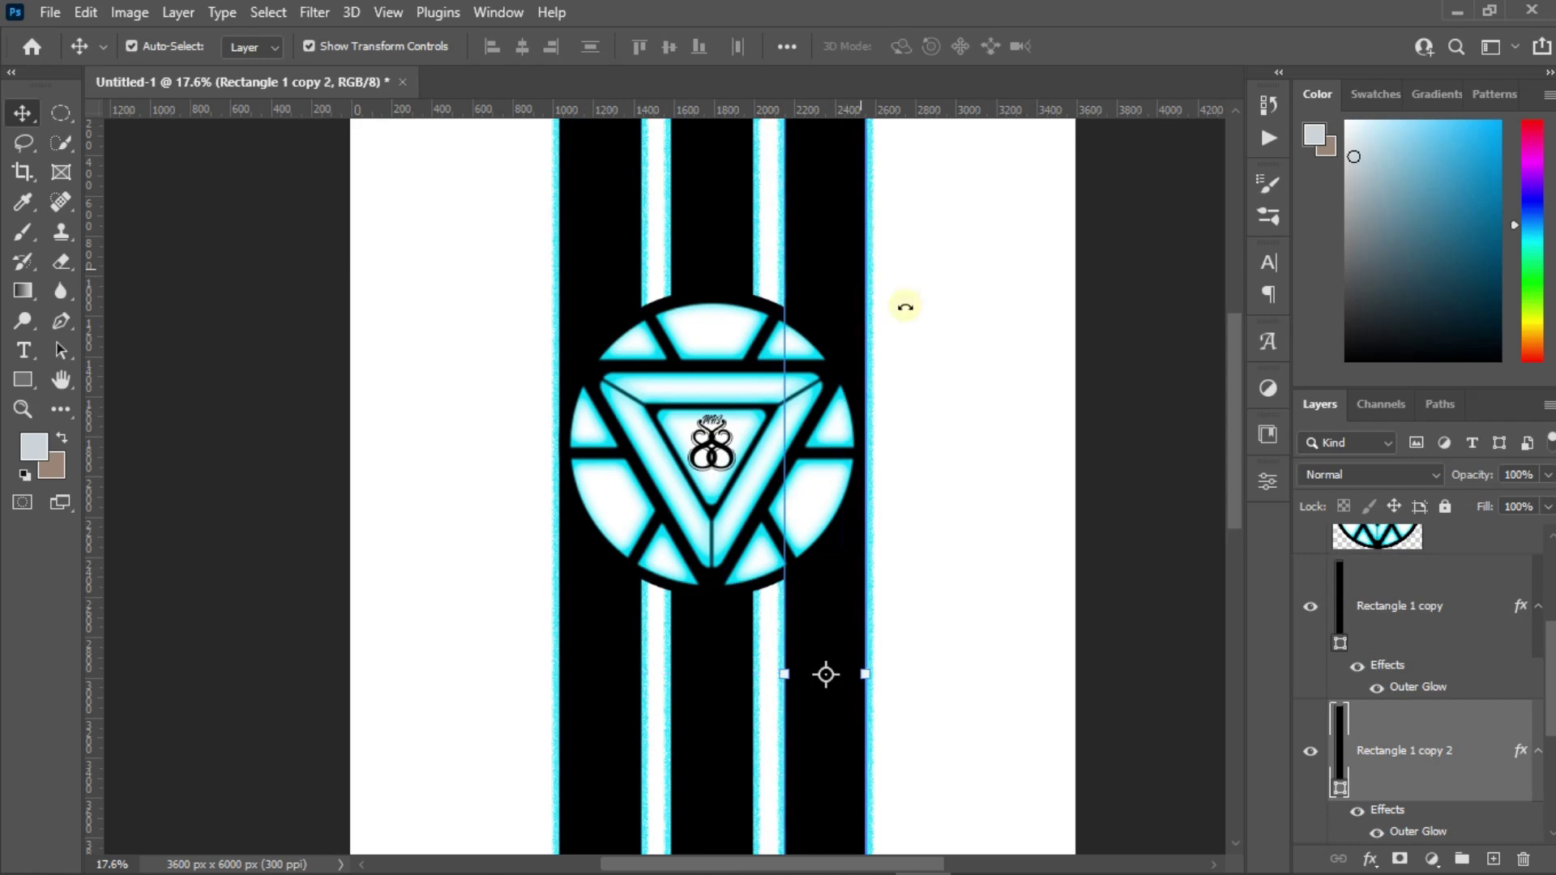
scroll(1005, 361, down, 1)
scroll(1005, 361, down, 2)
click(1005, 361)
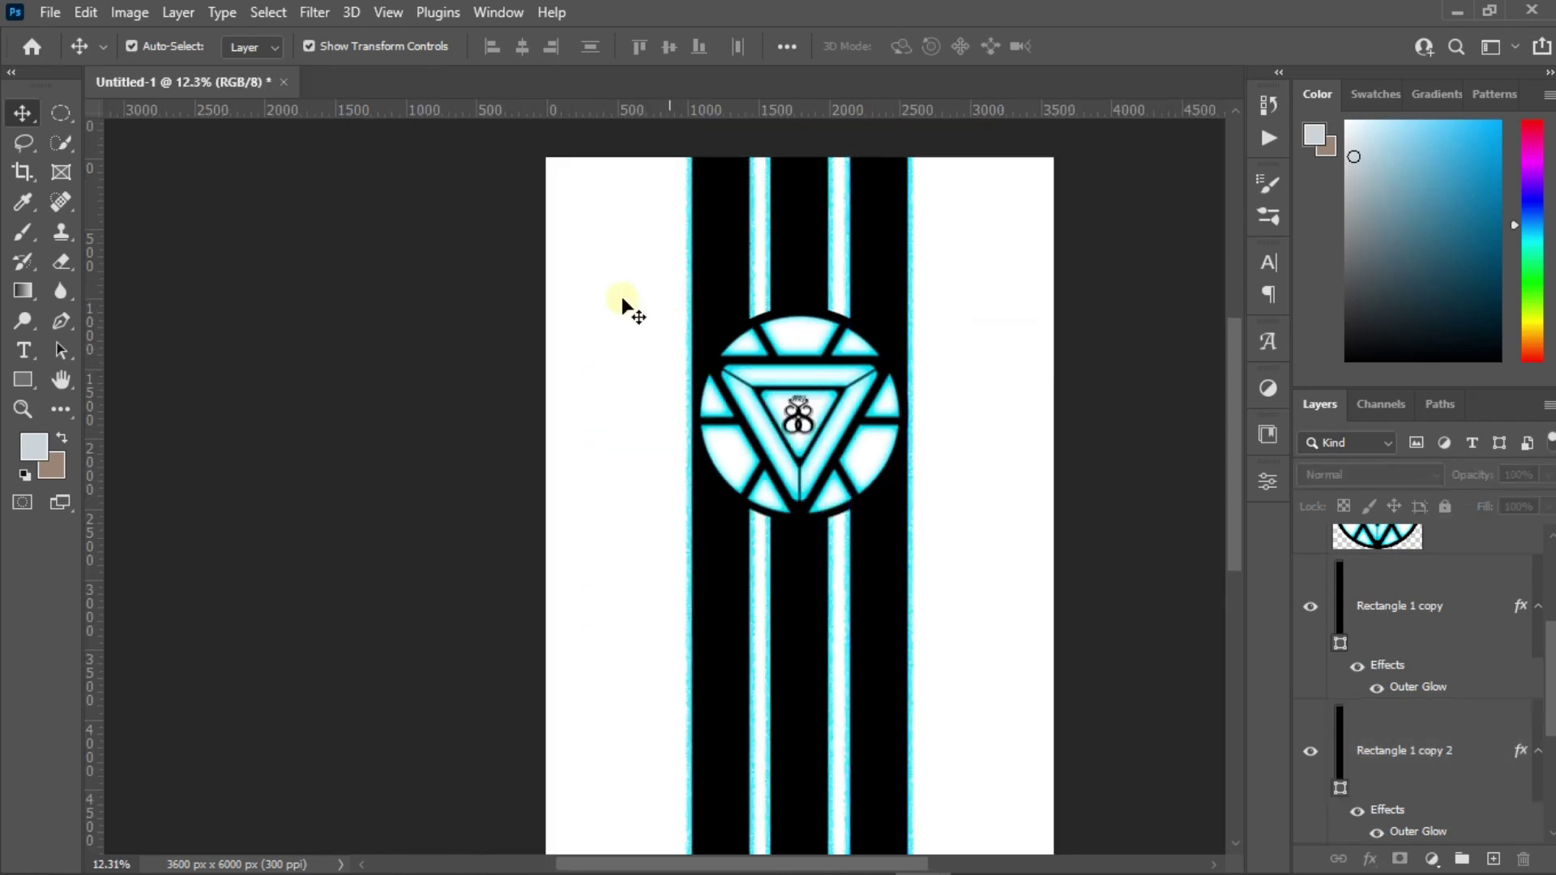
scroll(622, 307, down, 1)
scroll(622, 306, down, 1)
scroll(1002, 172, up, 1)
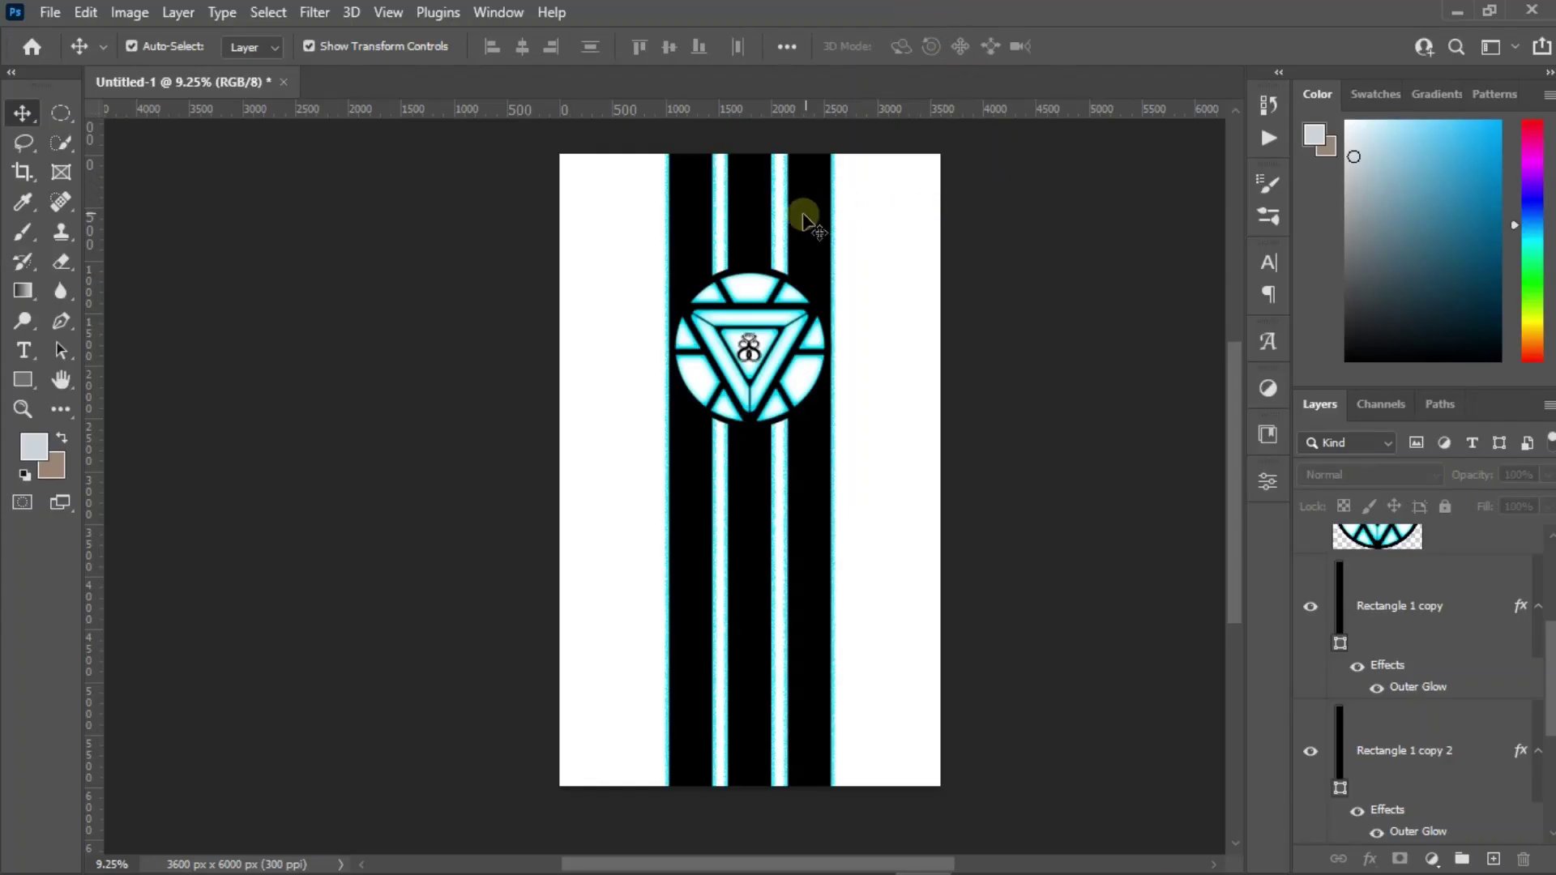
Group the three rectangle bar layers into Group 1 and hide it.
click(1378, 613)
scroll(1391, 663, down, 3)
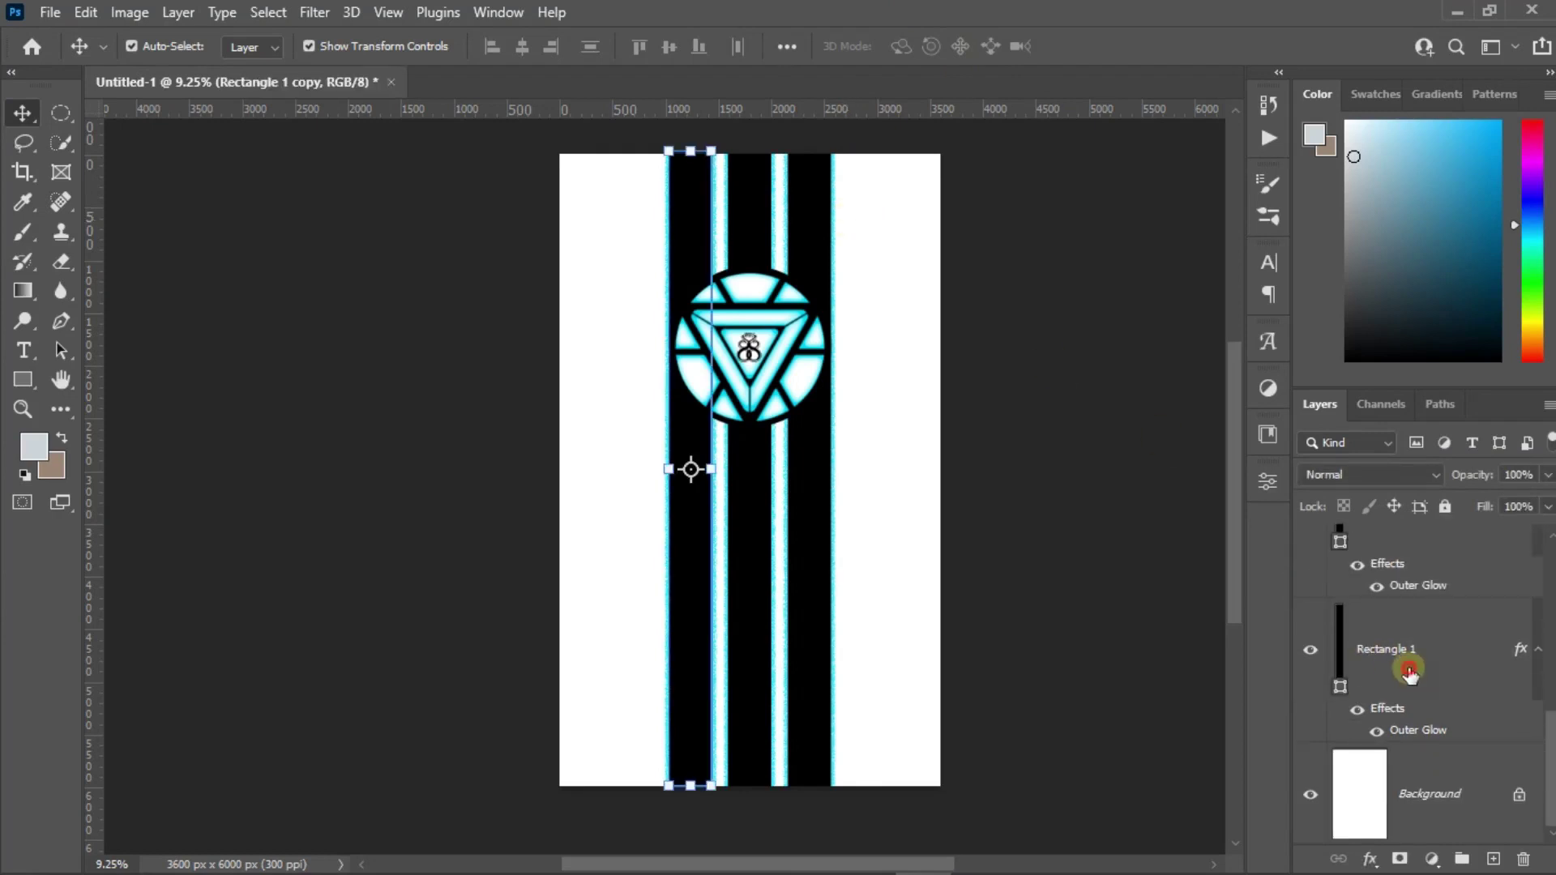
ctrl+click(1409, 671)
key(ctrl+g)
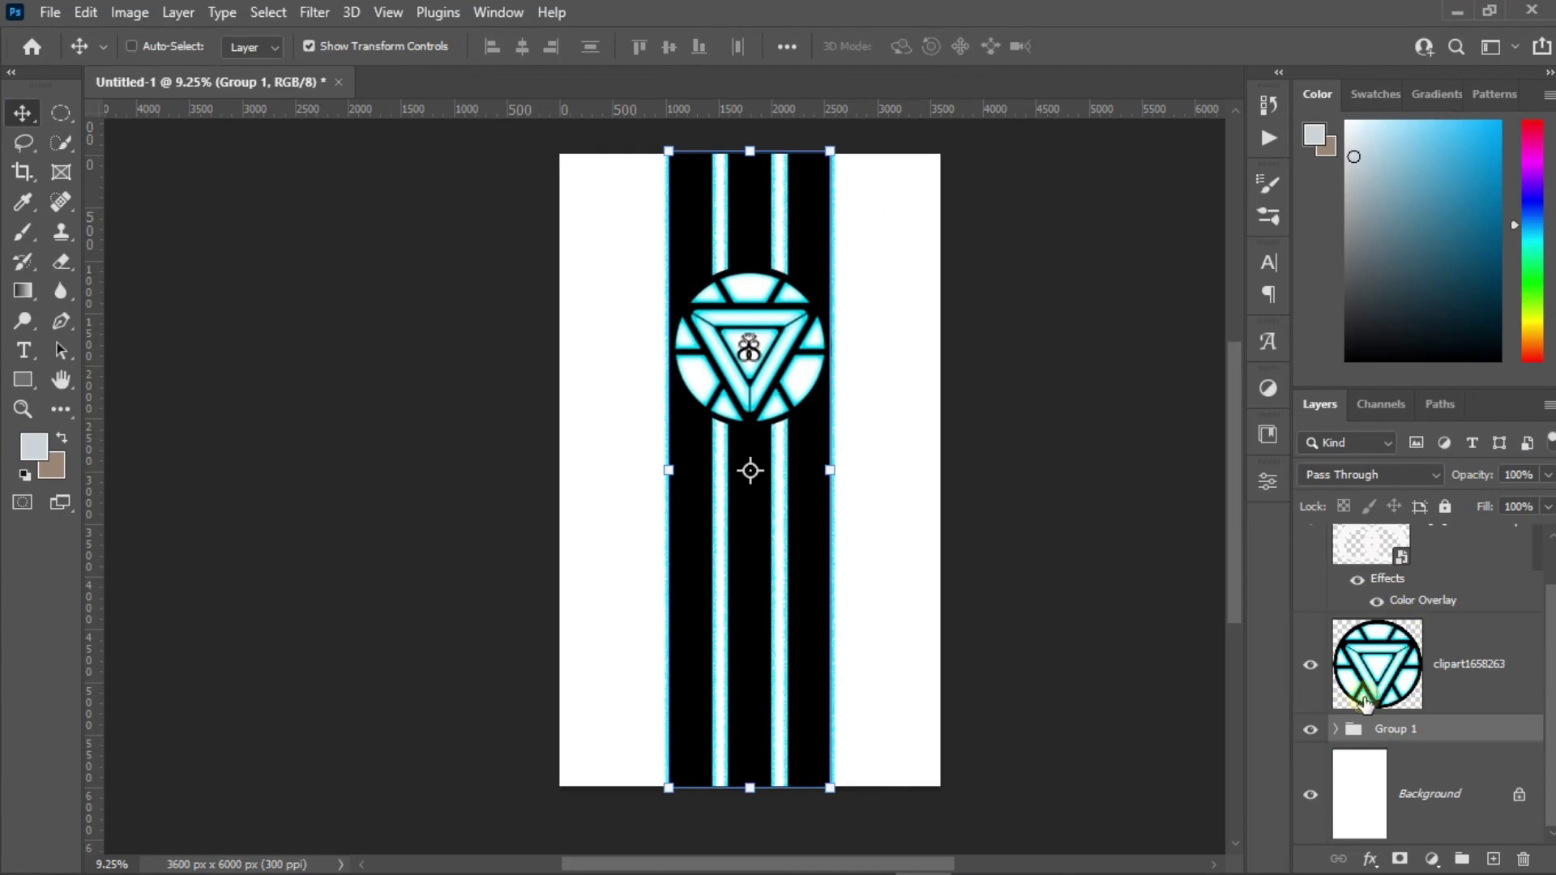
click(1313, 729)
click(1027, 431)
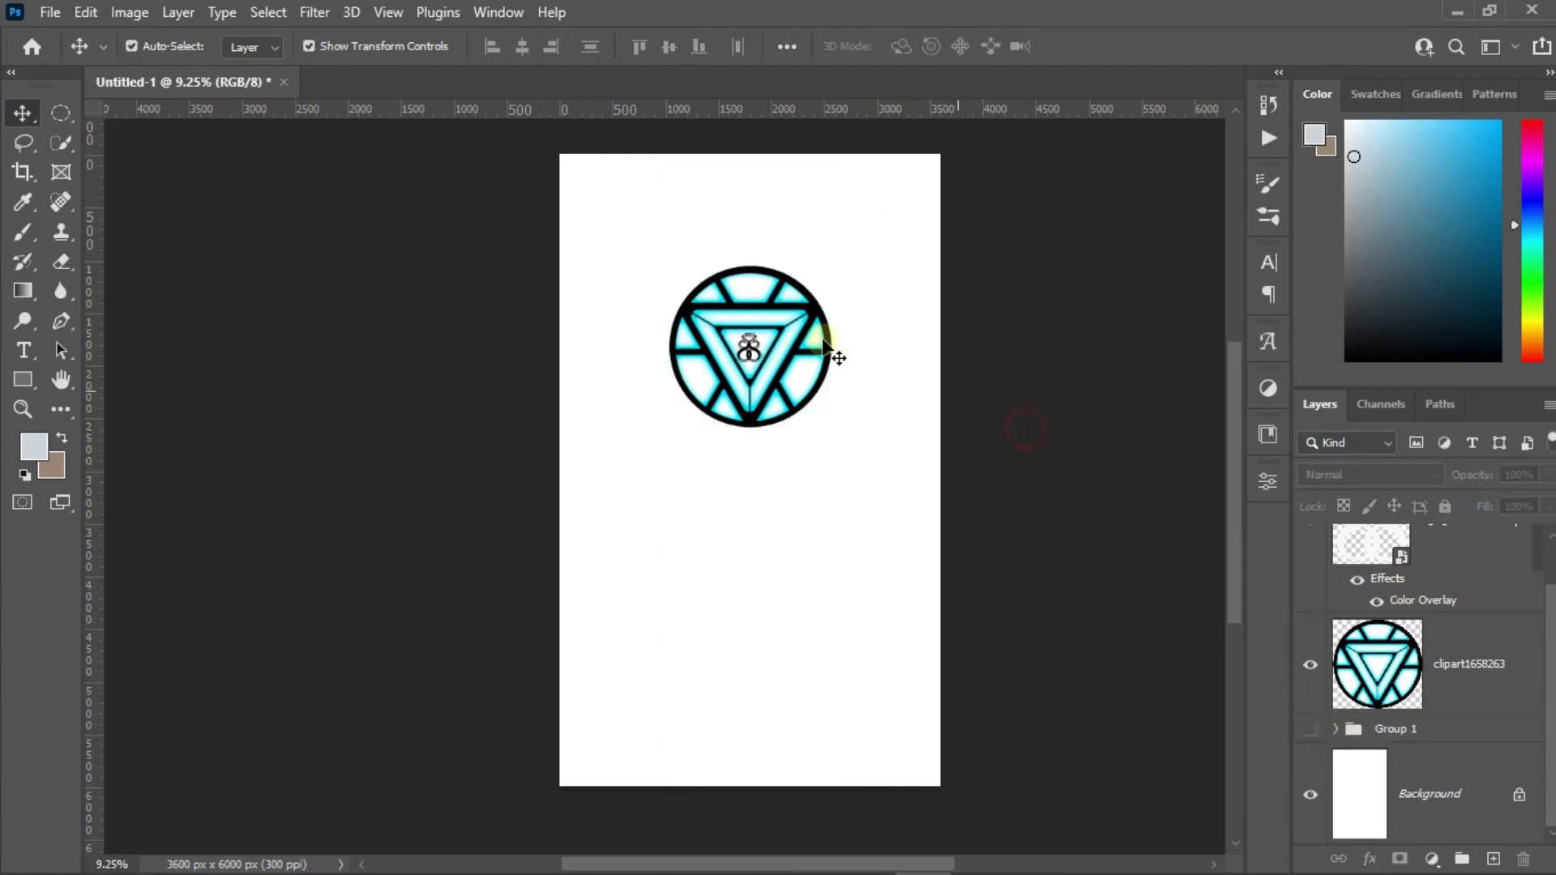
Group the arc reactor and logo layers into Group 2.
click(778, 335)
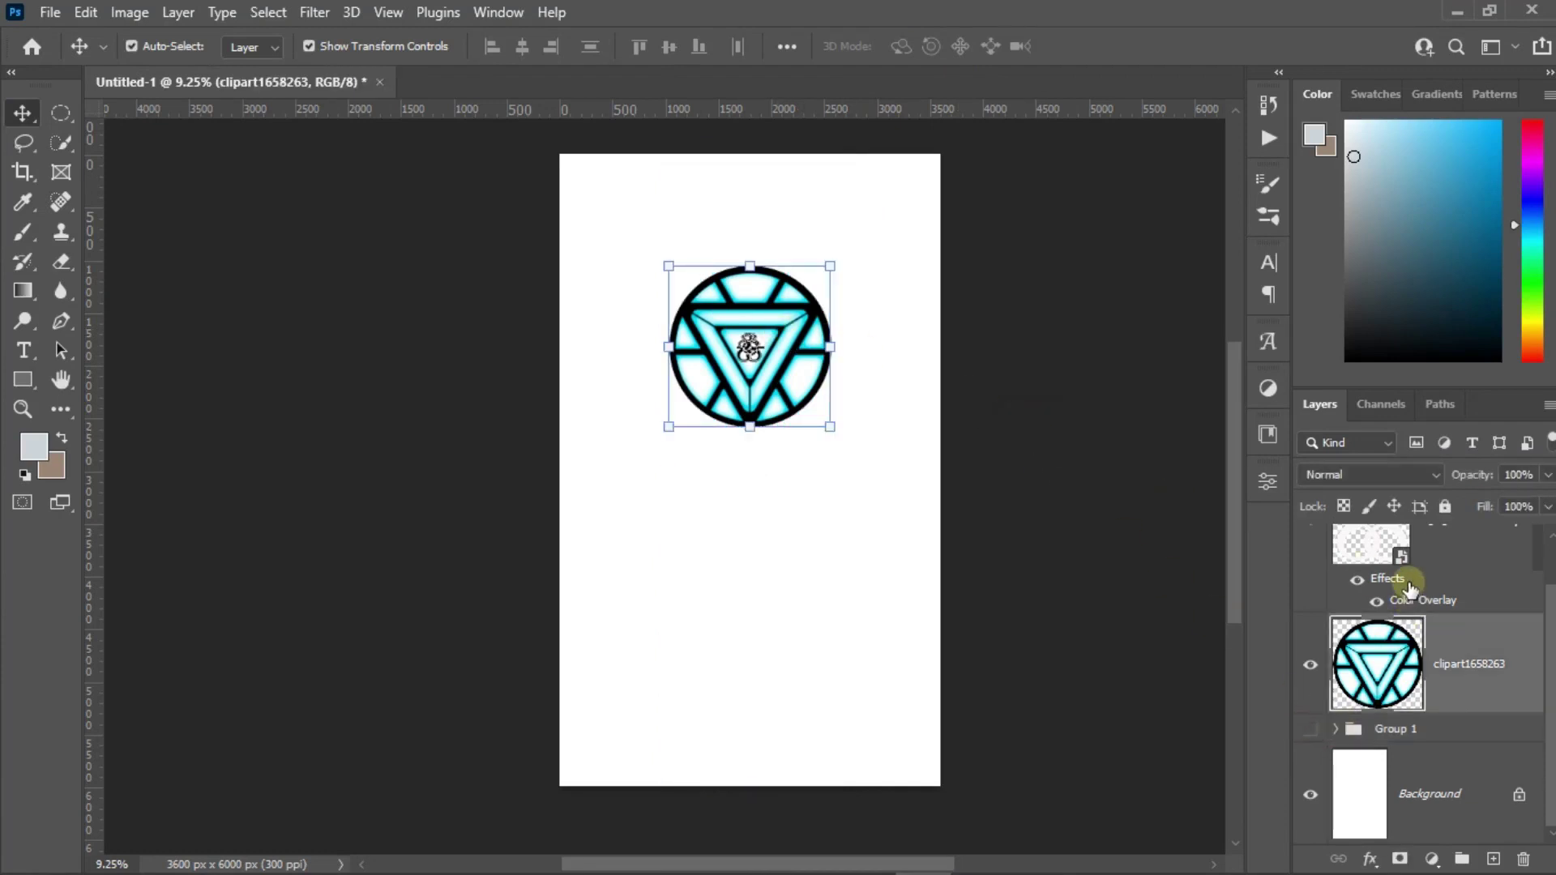
click(1410, 580)
key(ctrl+g)
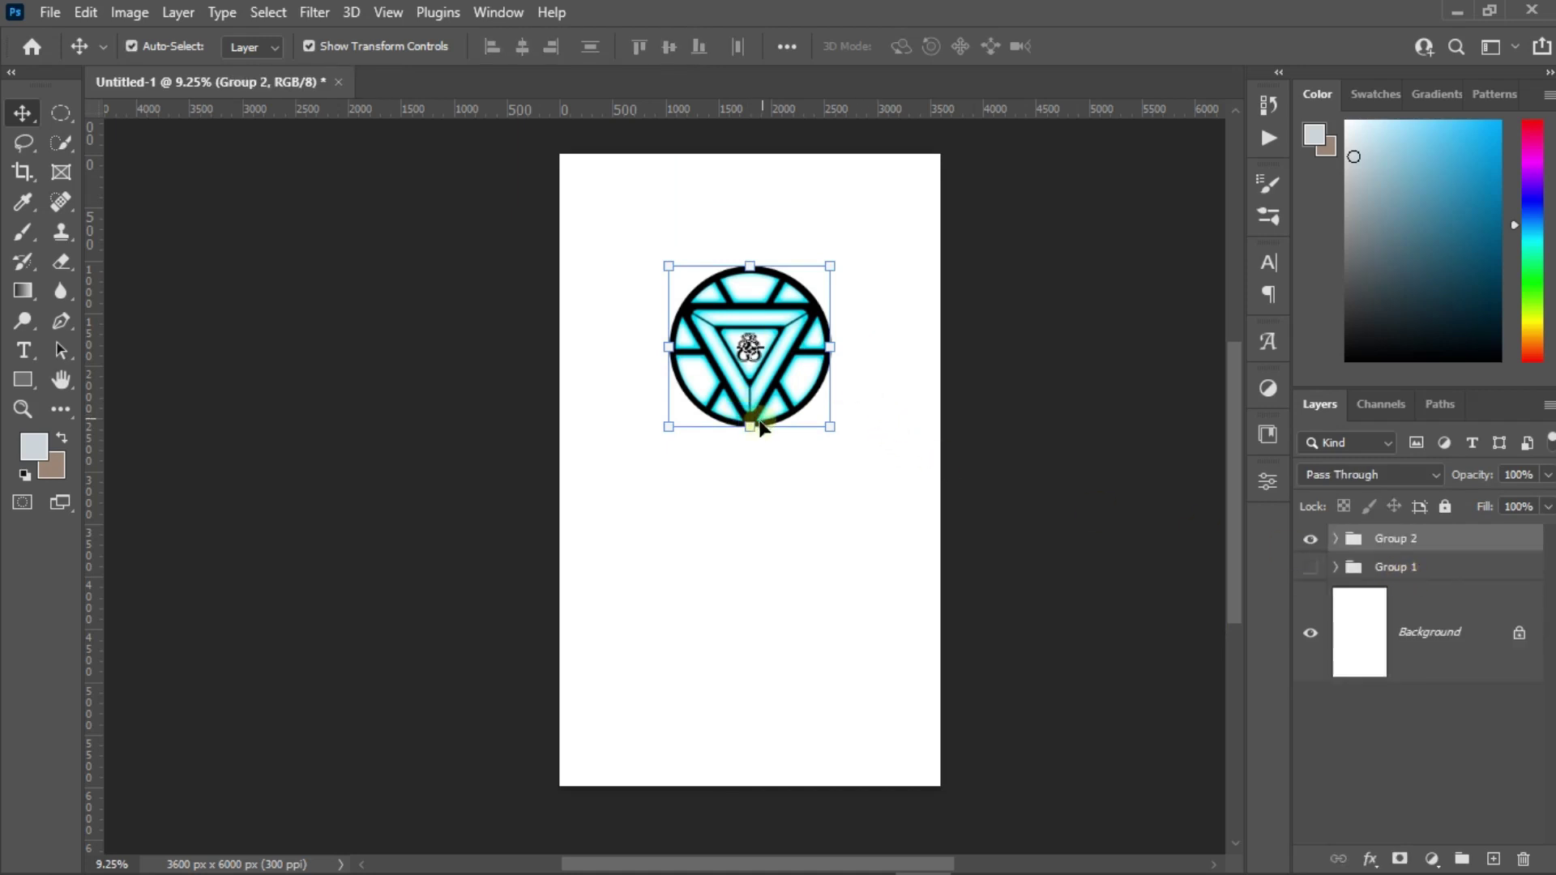
Scale Group 2 with the reactor and logo to about 224%.
drag(751, 429, 756, 630)
click(1042, 243)
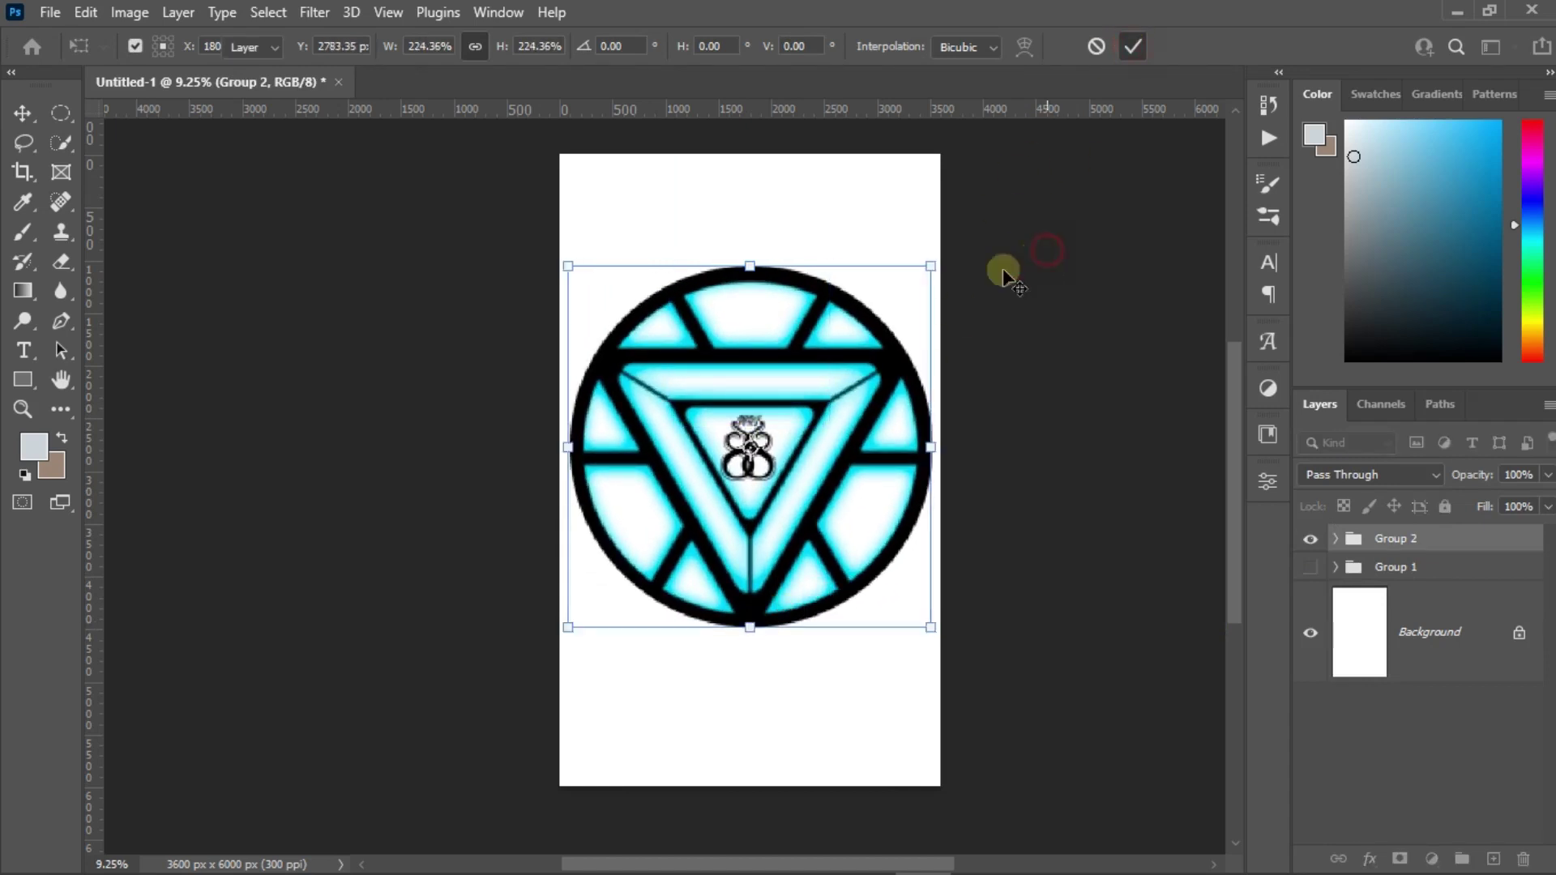